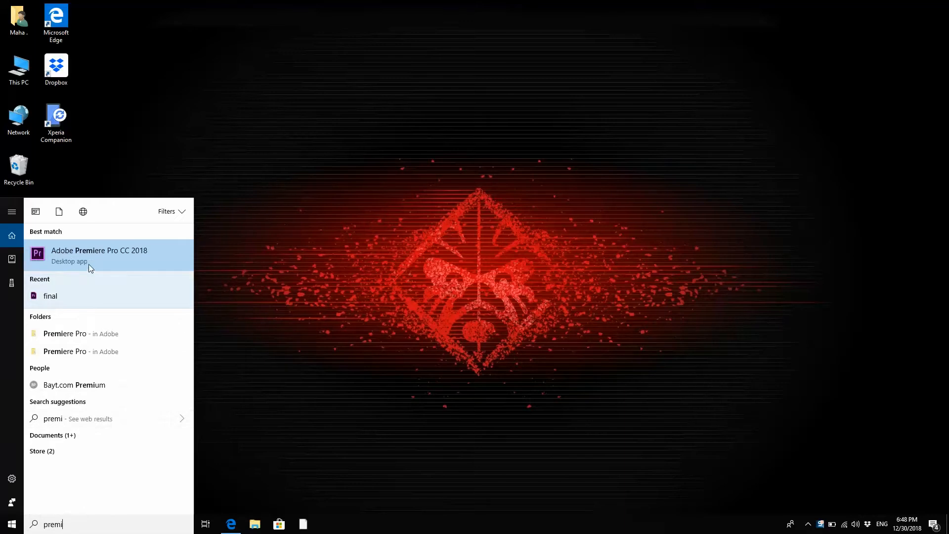
Launch Adobe Premiere Pro CC 2018 and start a new project with D:\tutorial as its location.
{"action": "left_click", "coordinate": [93, 257]}
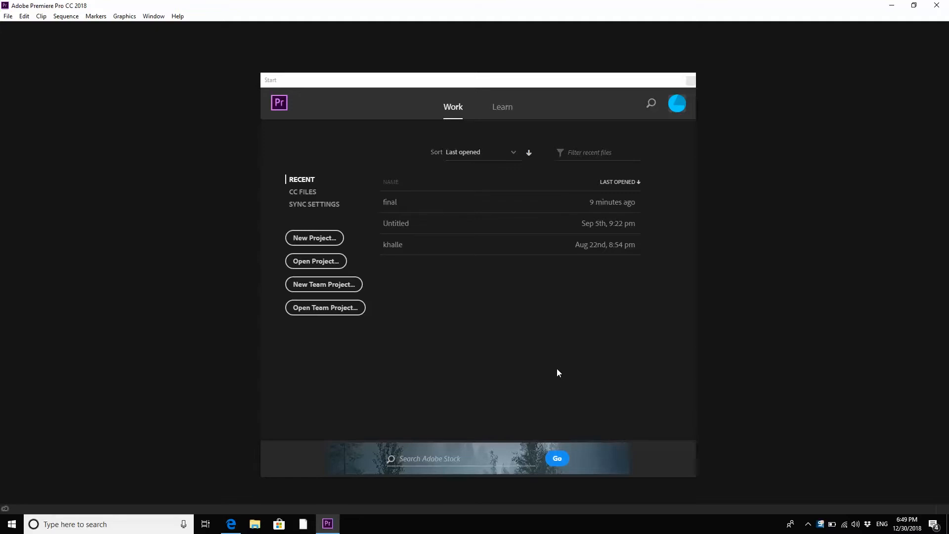
{"action": "left_click", "coordinate": [302, 240]}
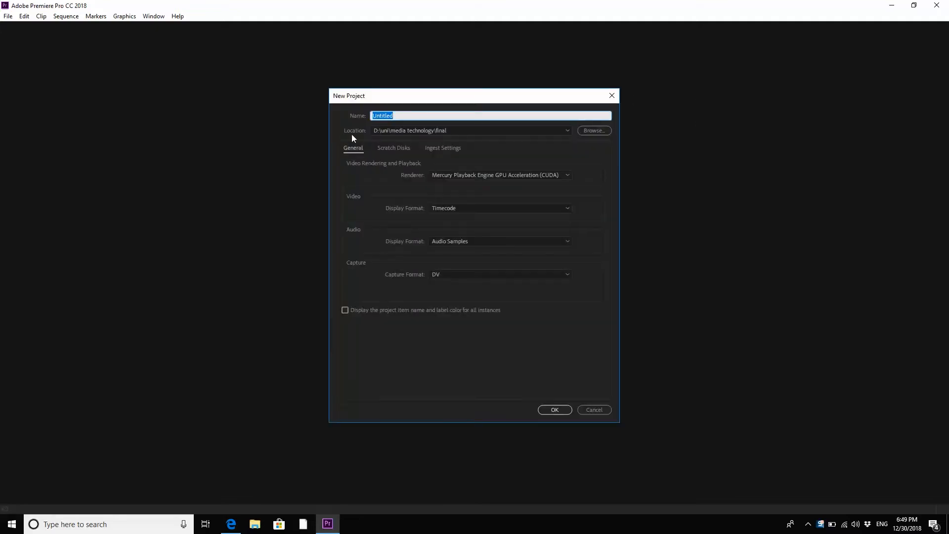
{"action": "left_click", "coordinate": [595, 135]}
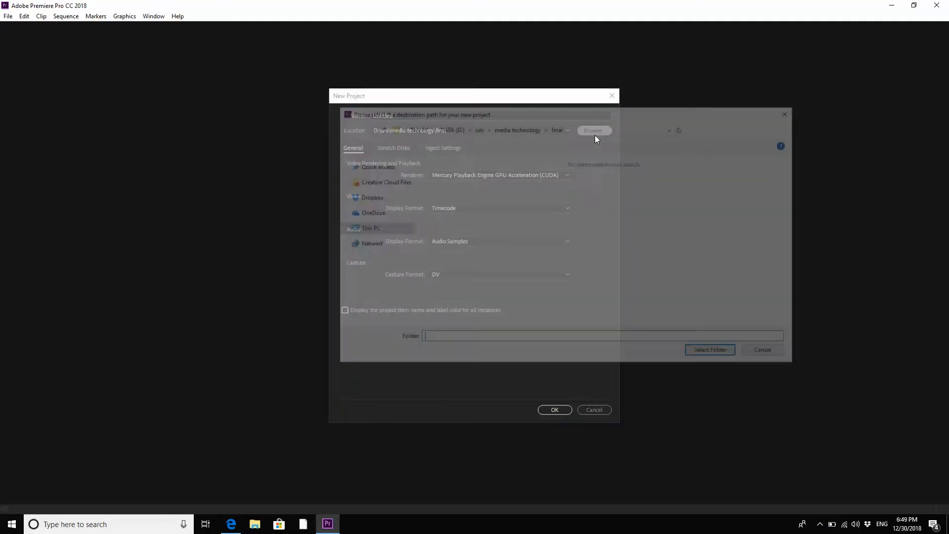
{"action": "left_click", "coordinate": [449, 127]}
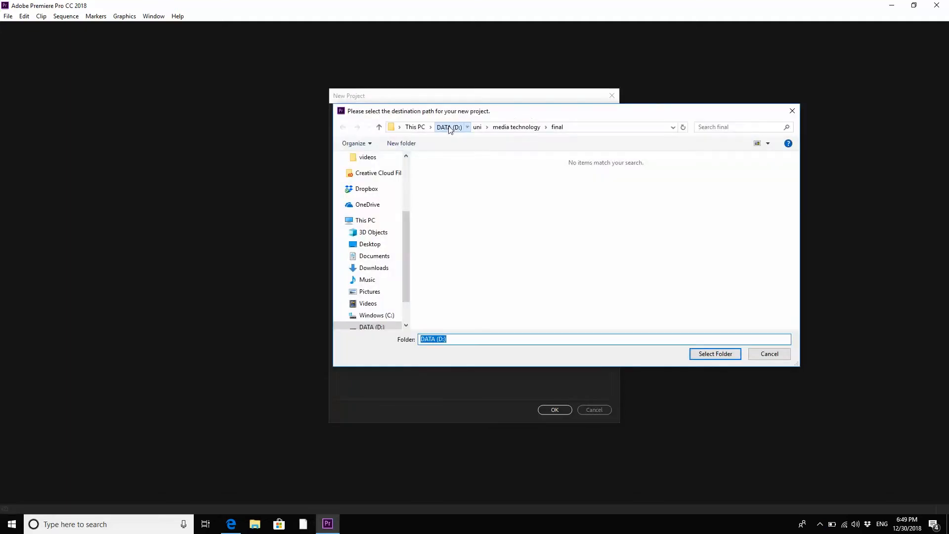
{"action": "left_click", "coordinate": [450, 216]}
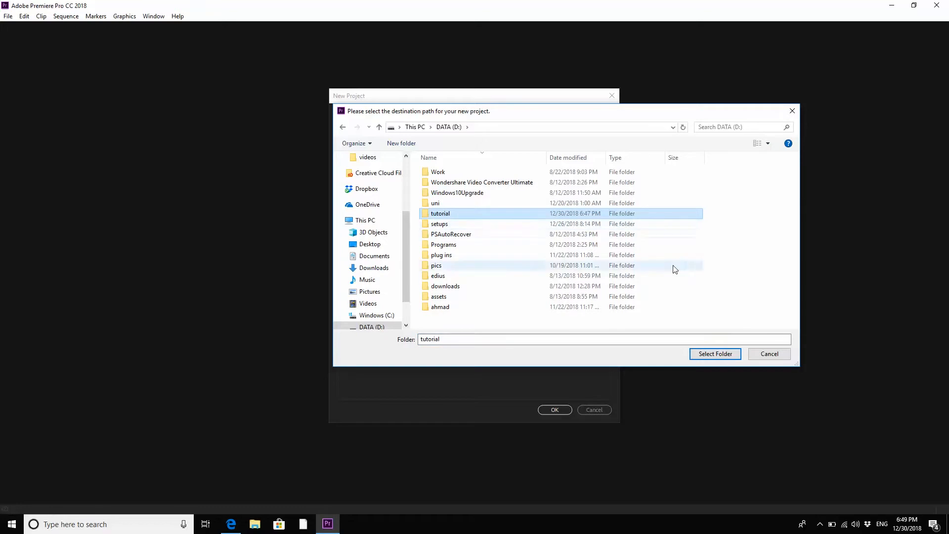
{"action": "left_click", "coordinate": [704, 355]}
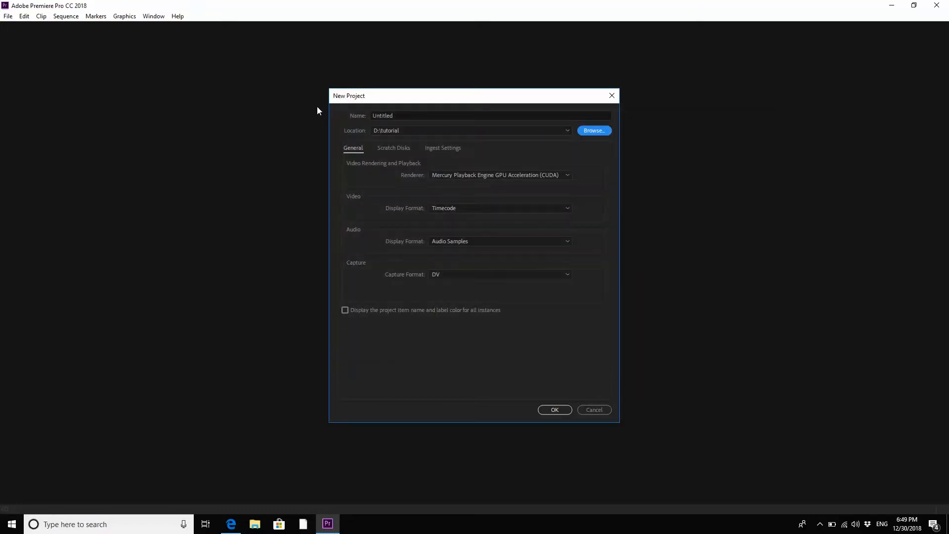
Name the new project "adobe premiere tutorial" and create it.
{"action": "left_click", "coordinate": [405, 115]}
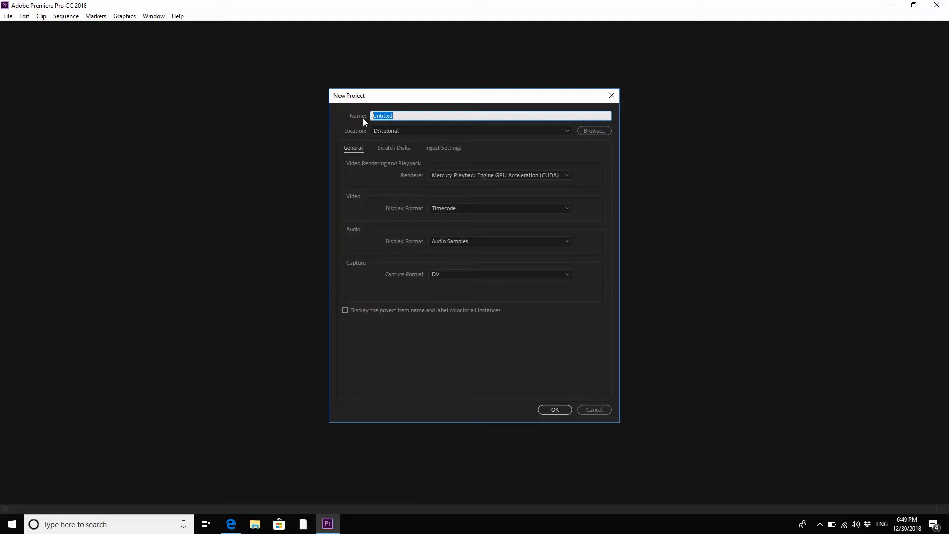
{"action": "type", "text": "adobe premioree"}
{"action": "key", "text": "BackSpace"}
{"action": "key", "text": "BackSpace"}
{"action": "type", "text": "ere tutp"}
{"action": "key", "text": "BackSpace"}
{"action": "type", "text": "orial"}
{"action": "left_click", "coordinate": [560, 414]}
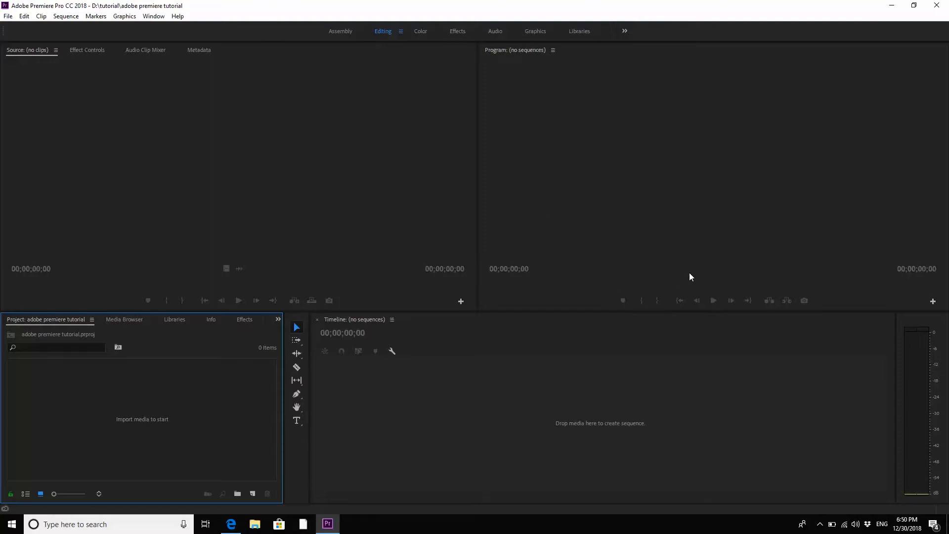
Set the workspace layout to Editing.
{"action": "left_click", "coordinate": [153, 17]}
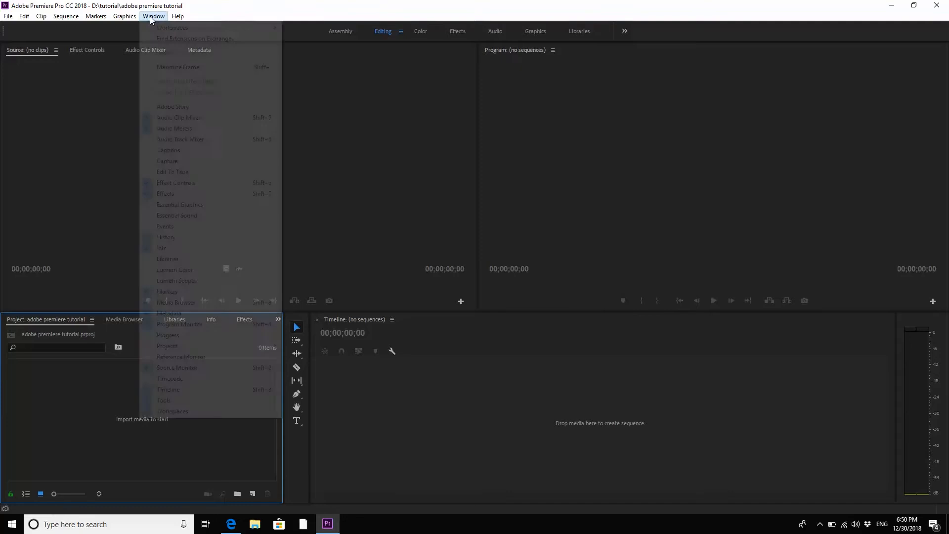
{"action": "mouse_move", "coordinate": [153, 29]}
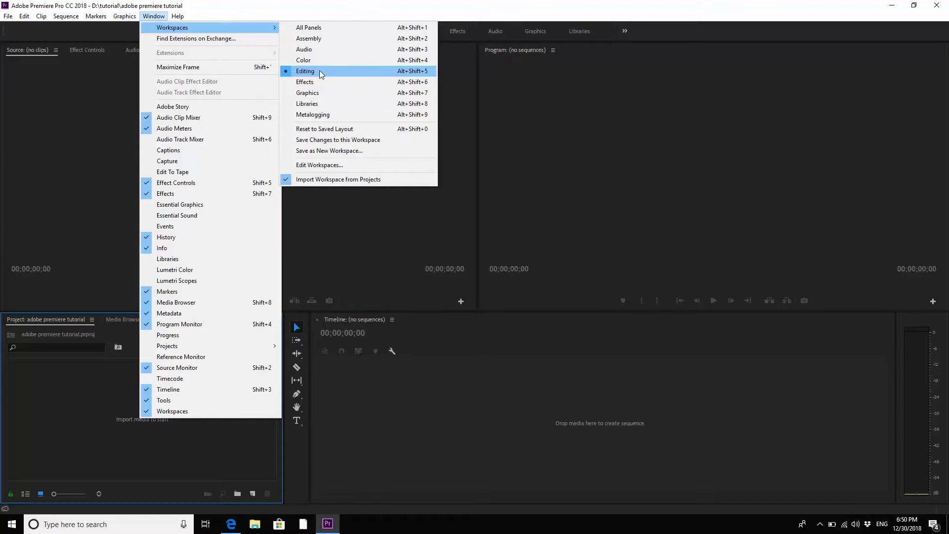
{"action": "left_click", "coordinate": [358, 71]}
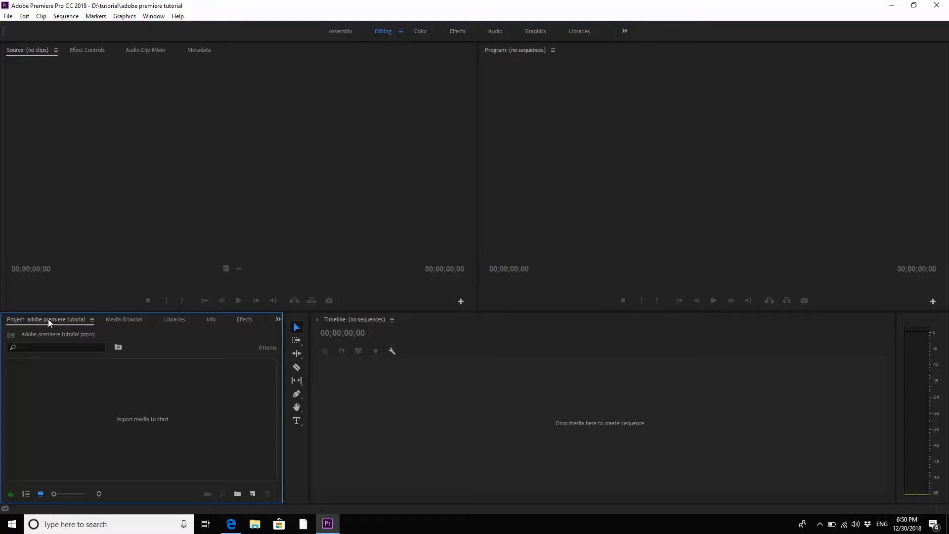
{"action": "double_click", "coordinate": [177, 418]}
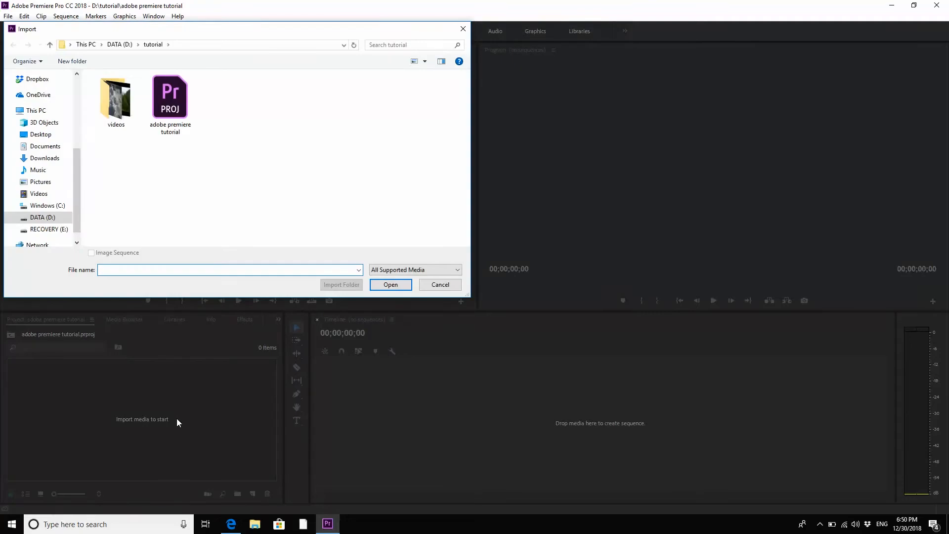
{"action": "left_click", "coordinate": [108, 119]}
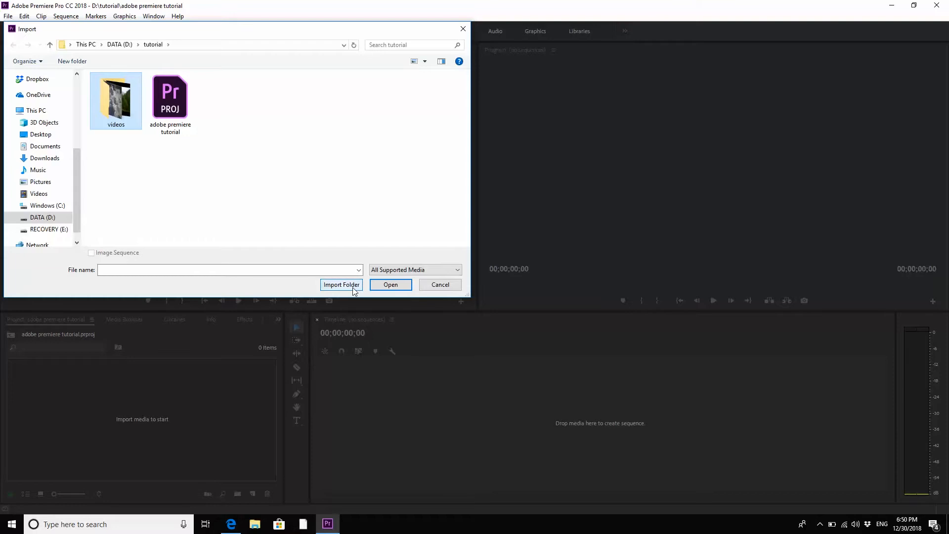
{"action": "left_click", "coordinate": [452, 289]}
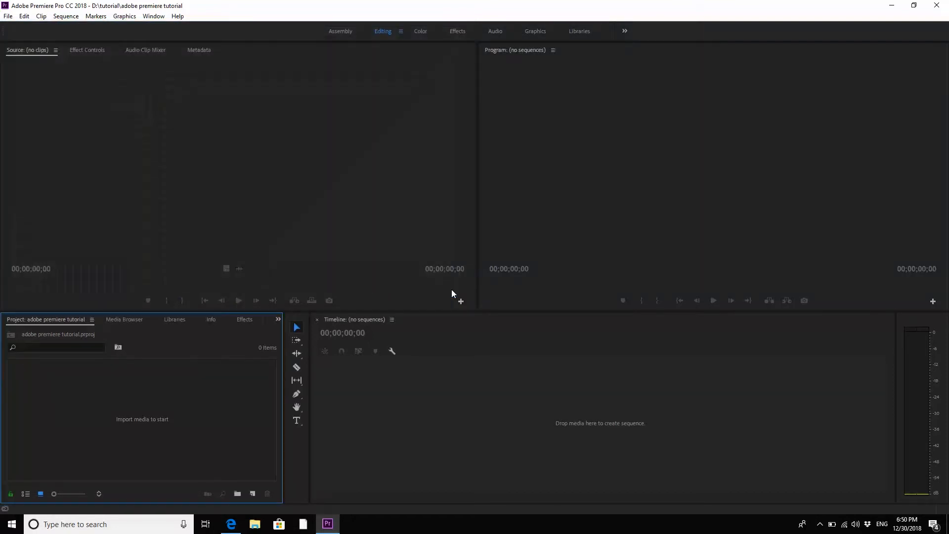
Find the videos folder under D:\tutorial in File Explorer and import it into the Premiere project.
{"action": "left_click", "coordinate": [255, 524]}
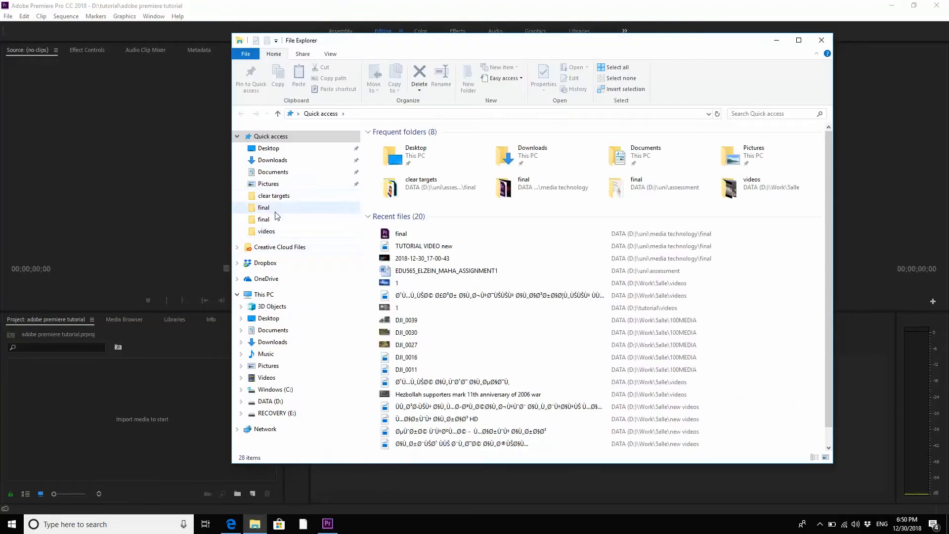
{"action": "left_click", "coordinate": [276, 212]}
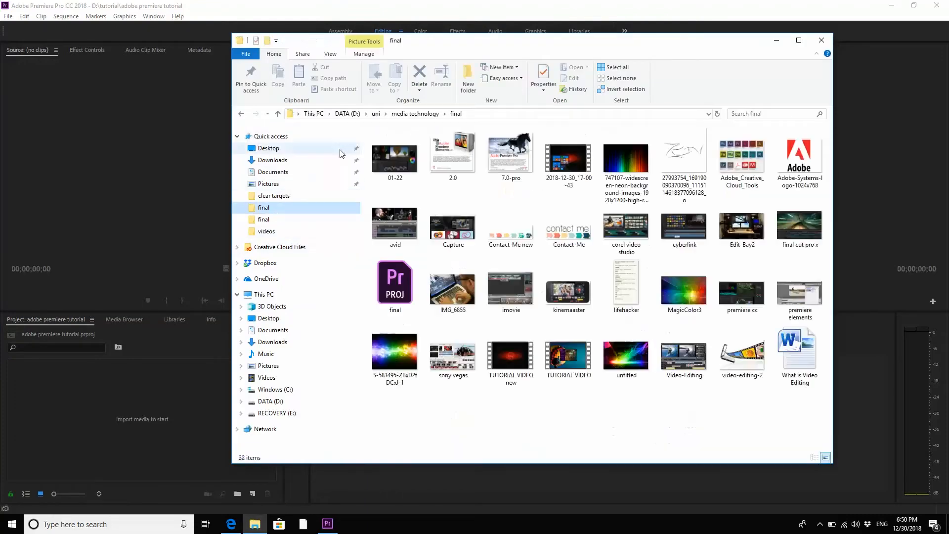
{"action": "left_click", "coordinate": [348, 113]}
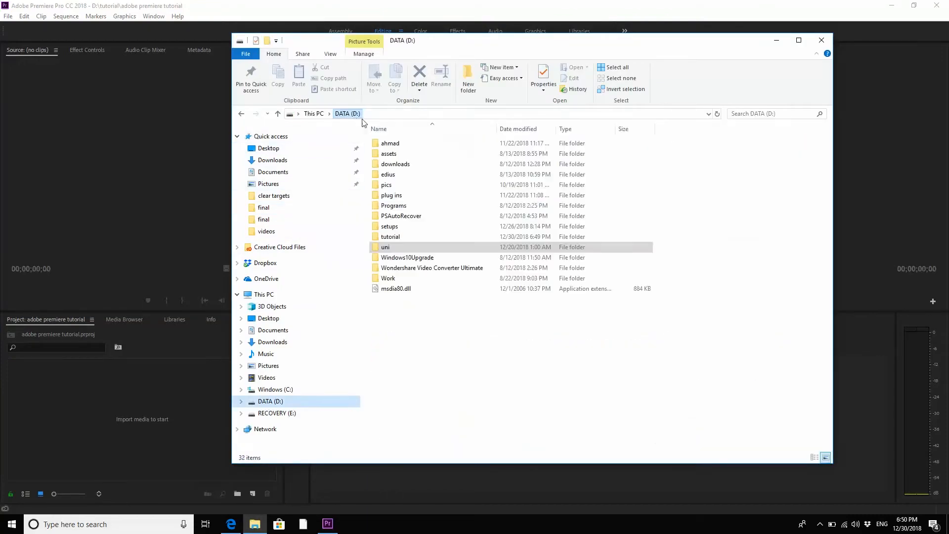
{"action": "double_click", "coordinate": [394, 237]}
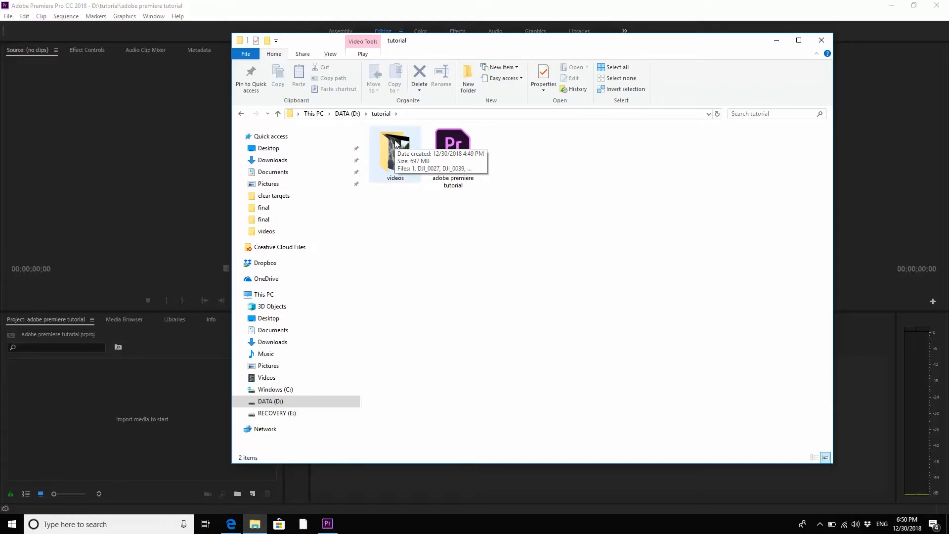
{"action": "left_click_drag", "start_coordinate": [396, 144], "coordinate": [143, 415]}
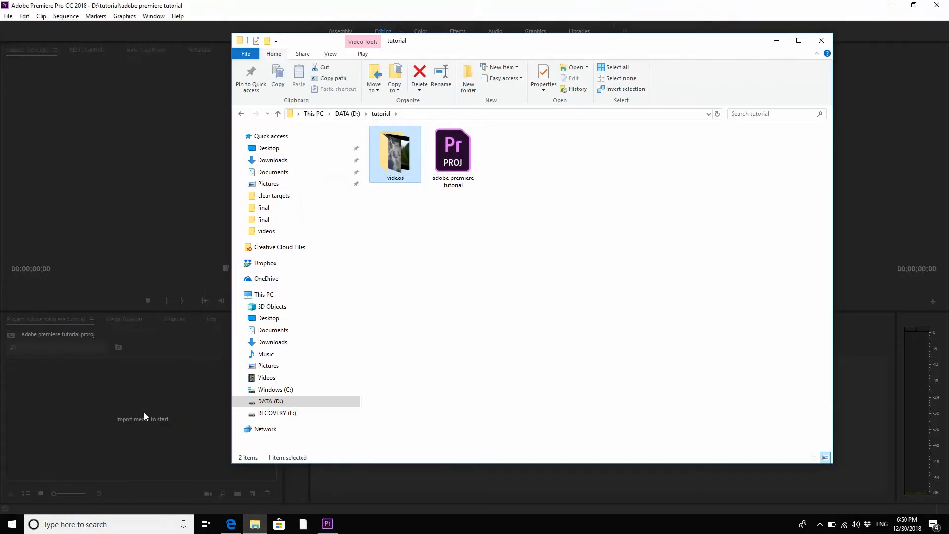
{"action": "left_click", "coordinate": [144, 413]}
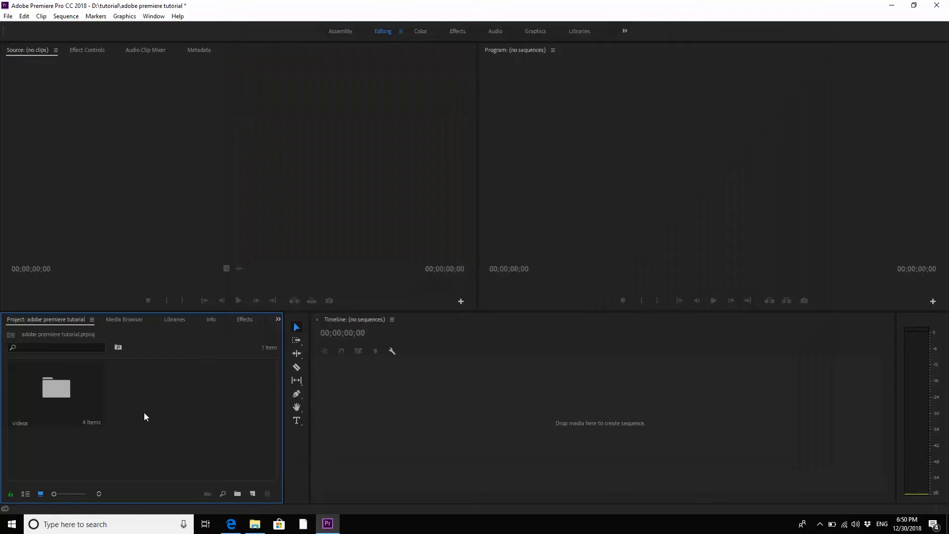
Load 1.mp4 from the videos bin into the Source Monitor and review its footage and metadata.
{"action": "double_click", "coordinate": [58, 383]}
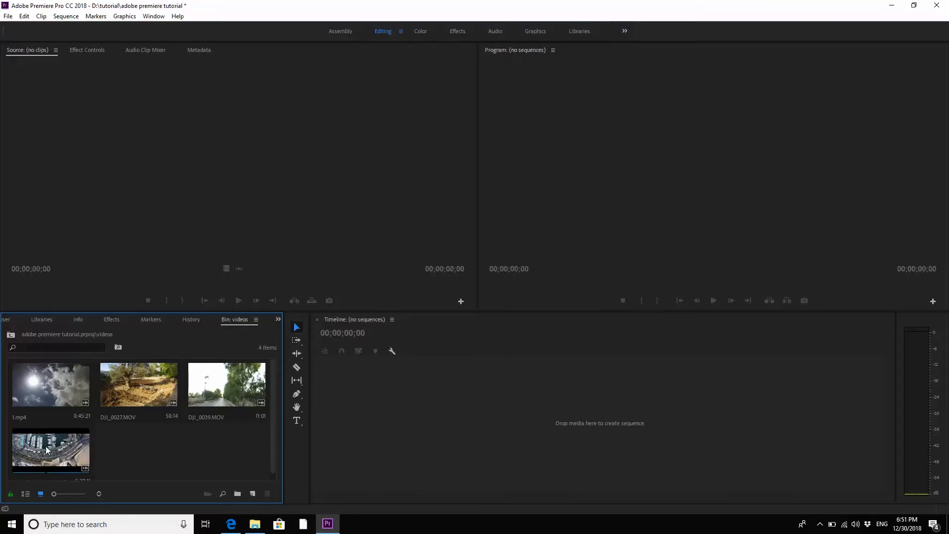
{"action": "double_click", "coordinate": [46, 394]}
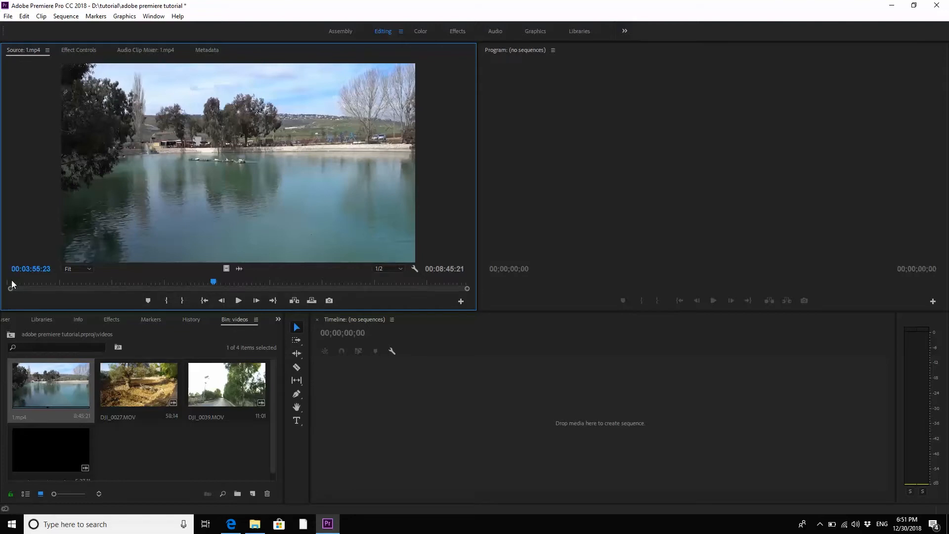
{"action": "left_click_drag", "start_coordinate": [13, 284], "coordinate": [150, 284]}
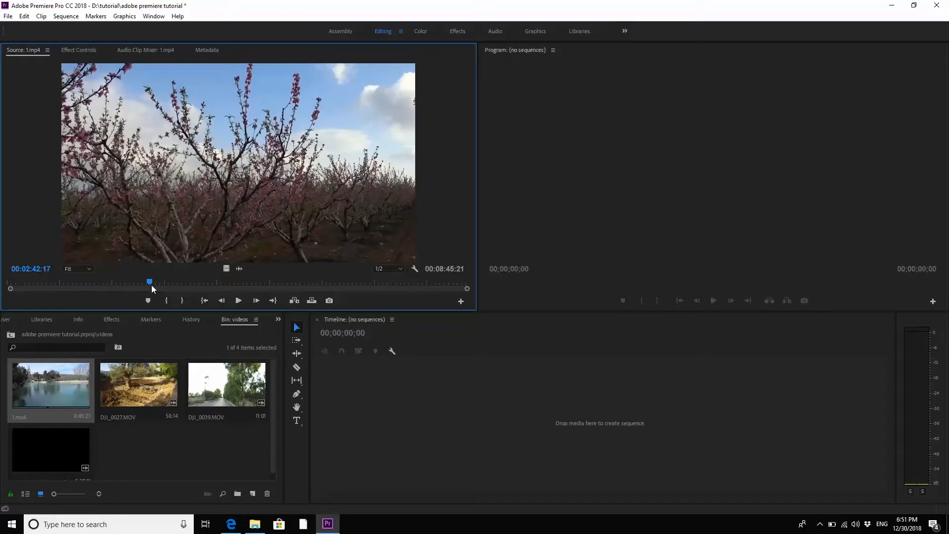
{"action": "left_click", "coordinate": [209, 51]}
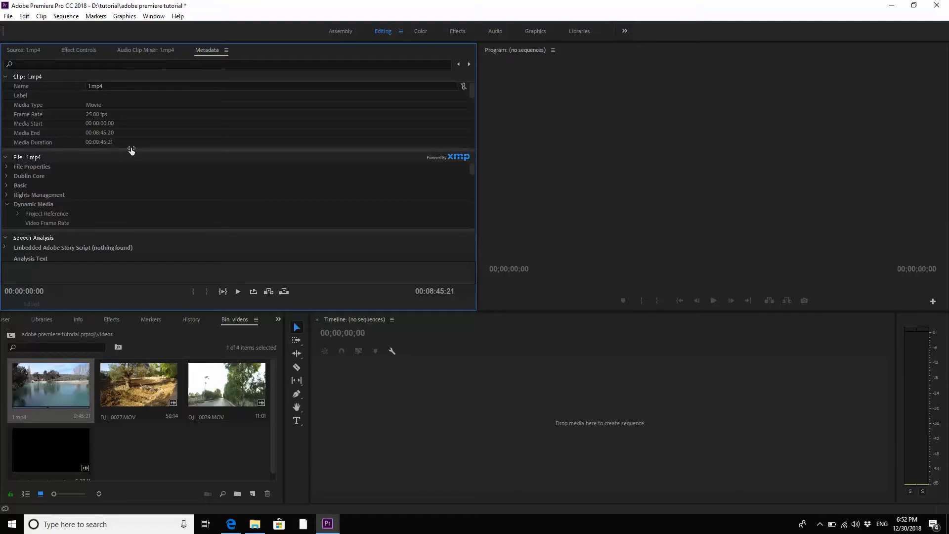
{"action": "left_click", "coordinate": [19, 51]}
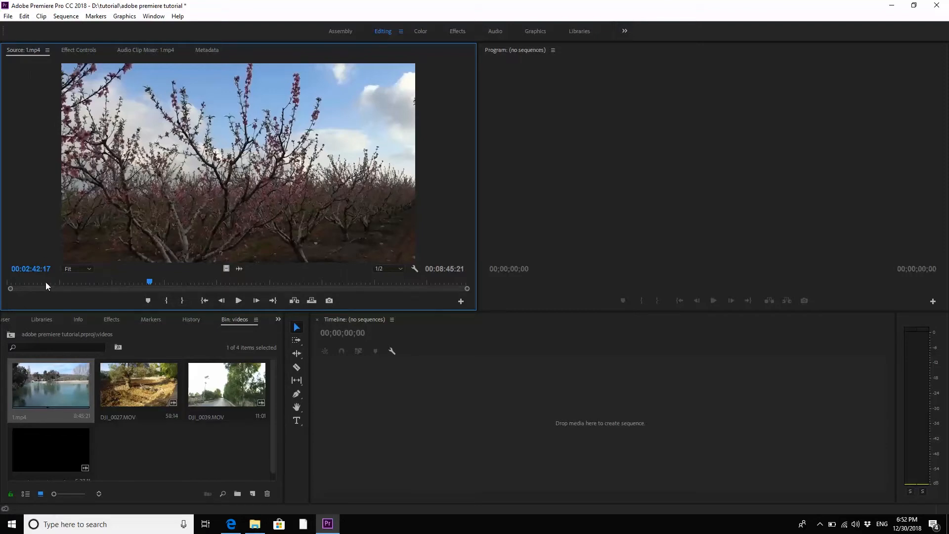
Mark 1.mp4 in at 00:00:20:22 and out at 00:01:19:02, and place that range in the empty timeline as a new sequence.
{"action": "left_click_drag", "start_coordinate": [46, 282], "coordinate": [26, 282]}
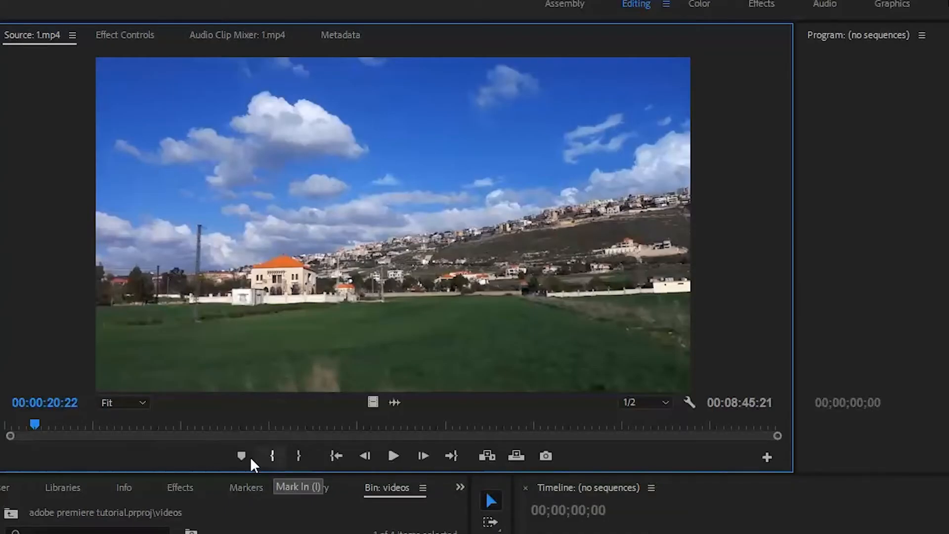
{"action": "key", "text": "i"}
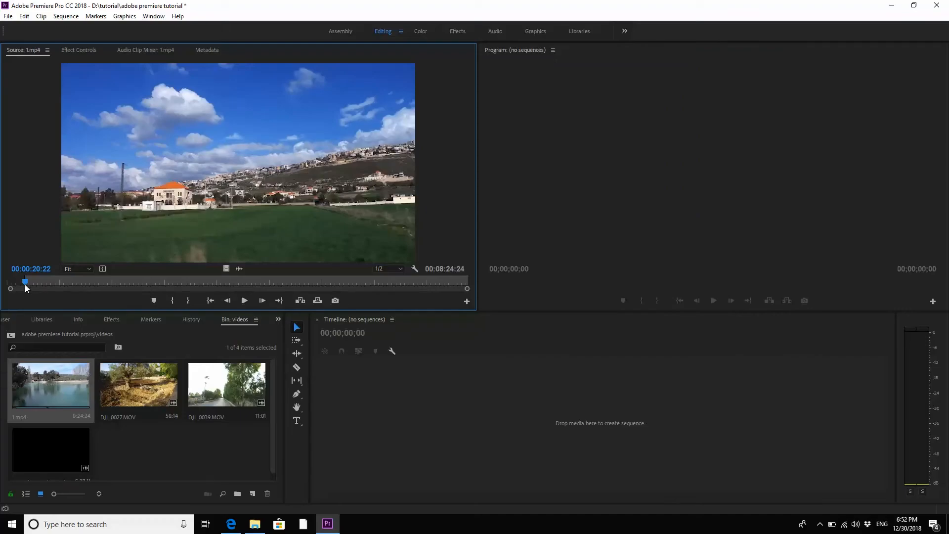
{"action": "left_click_drag", "start_coordinate": [24, 284], "coordinate": [76, 281]}
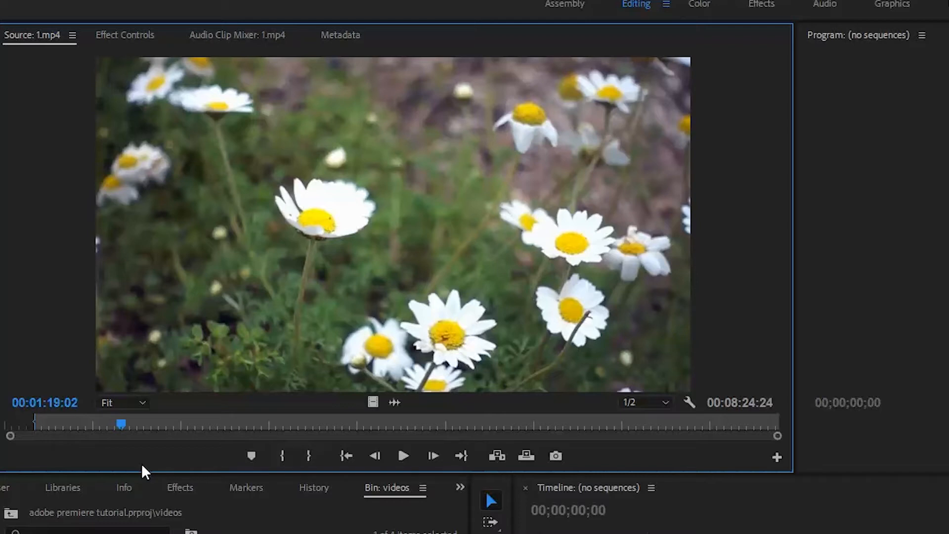
{"action": "key", "text": "o"}
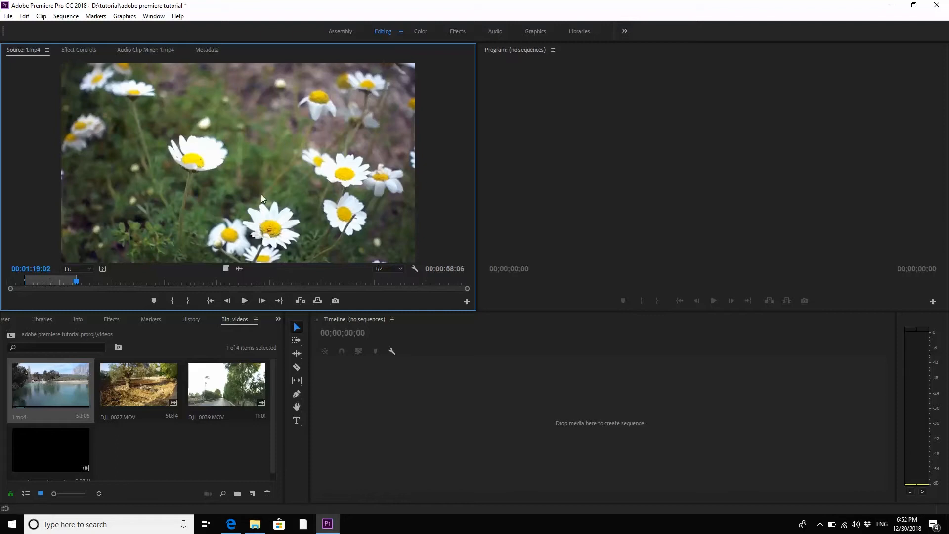
{"action": "left_click_drag", "start_coordinate": [234, 175], "coordinate": [457, 419]}
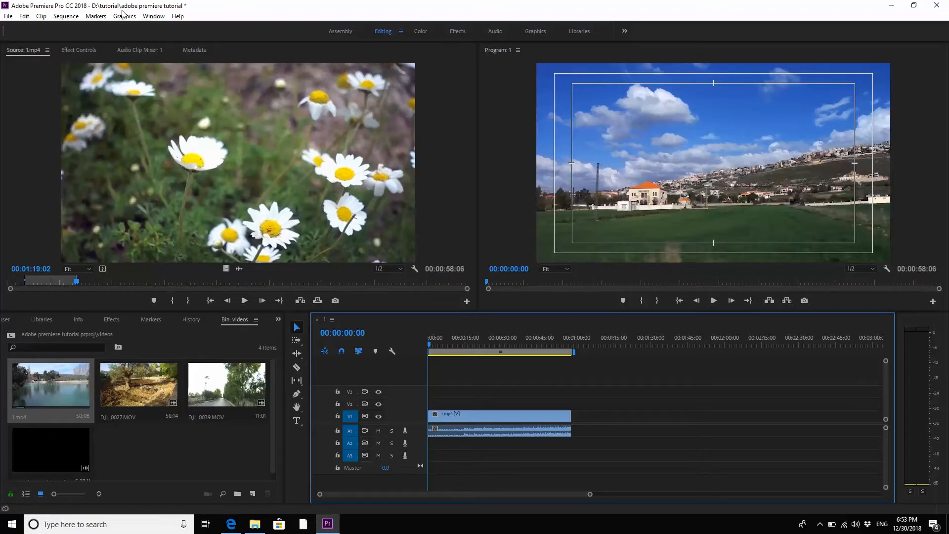
Review the new sequence's frame rate, frame size and other settings, leaving them as they are.
{"action": "left_click", "coordinate": [64, 17]}
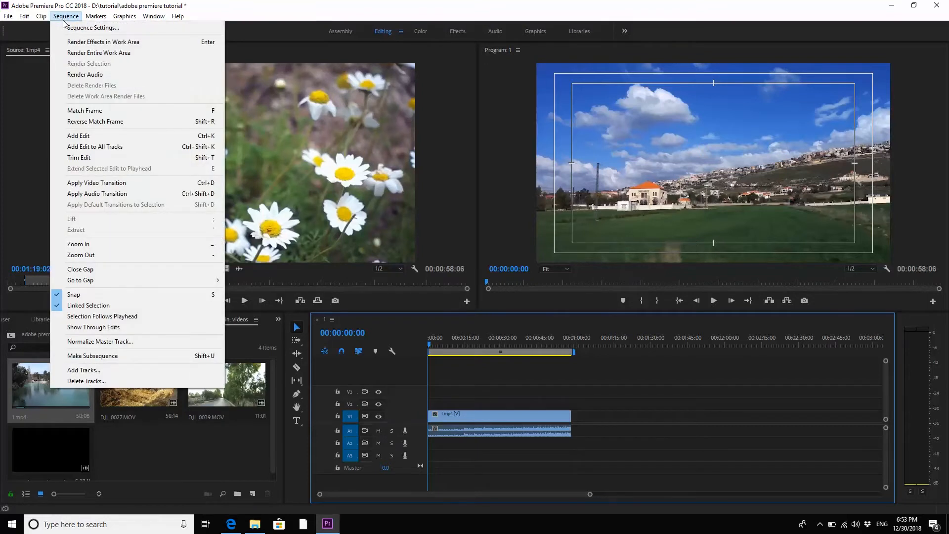
{"action": "left_click", "coordinate": [64, 29]}
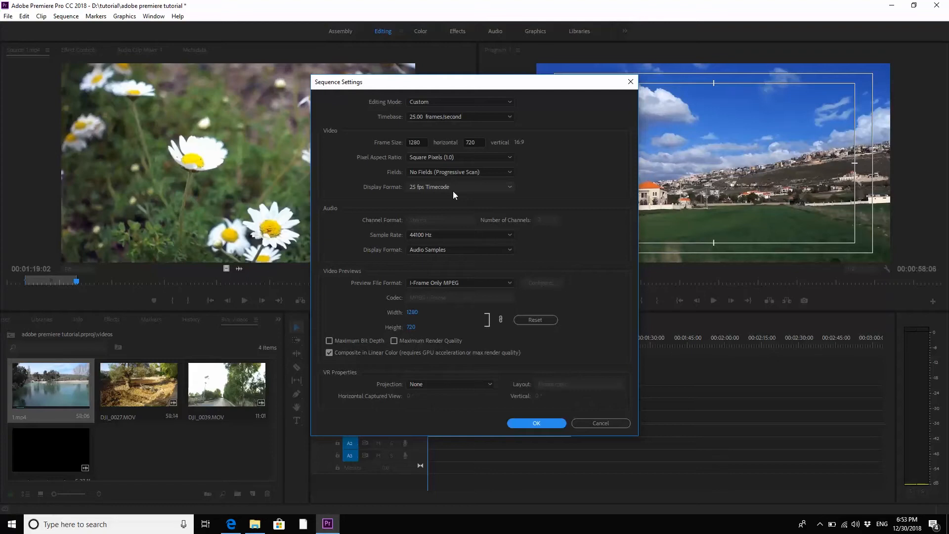
{"action": "left_click", "coordinate": [547, 426]}
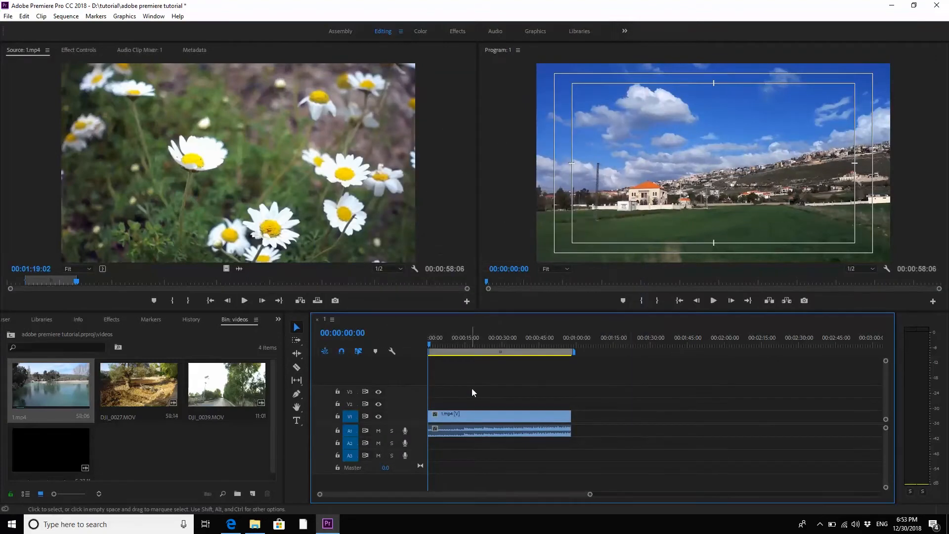
Play the sequence from its beginning for a few seconds and stop playback.
{"action": "mouse_move", "coordinate": [432, 343]}
{"action": "left_mouse_down"}
{"action": "mouse_move", "coordinate": [566, 355]}
{"action": "mouse_move", "coordinate": [437, 345]}
{"action": "mouse_move", "coordinate": [520, 346]}
{"action": "mouse_move", "coordinate": [428, 356]}
{"action": "left_mouse_up"}
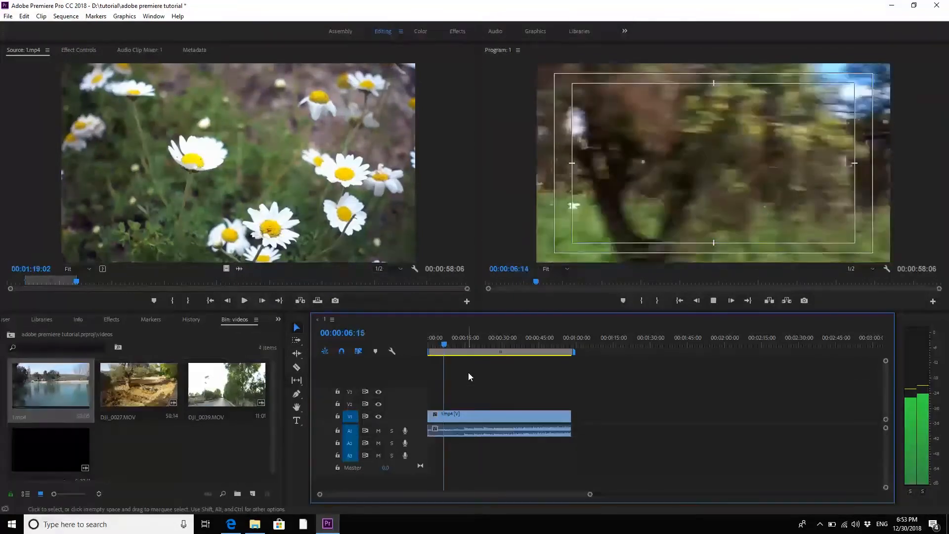
{"action": "key", "text": "space"}
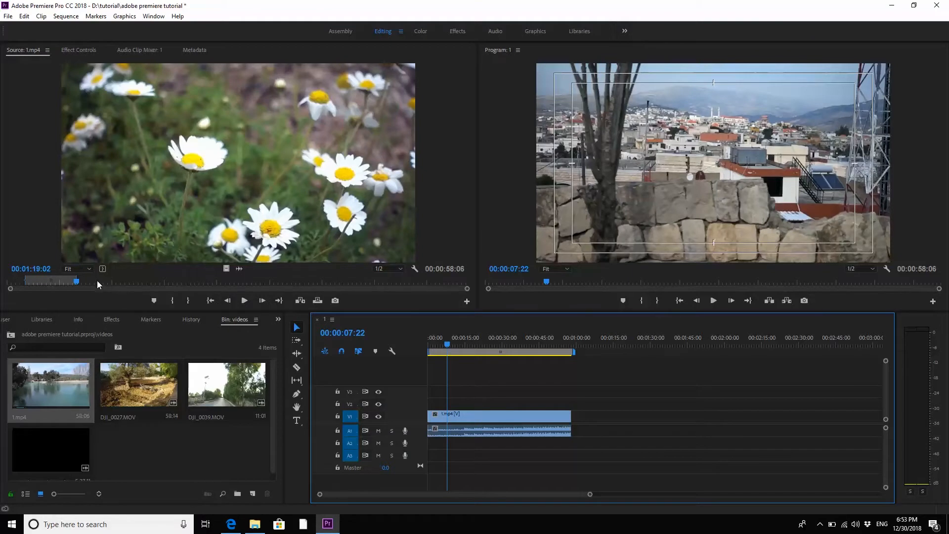
Mark 1.mp4 in at 00:02:47:19 and out at 00:04:15:07, and add its video only on V1 directly after the first clip.
{"action": "left_click_drag", "start_coordinate": [97, 280], "coordinate": [155, 283]}
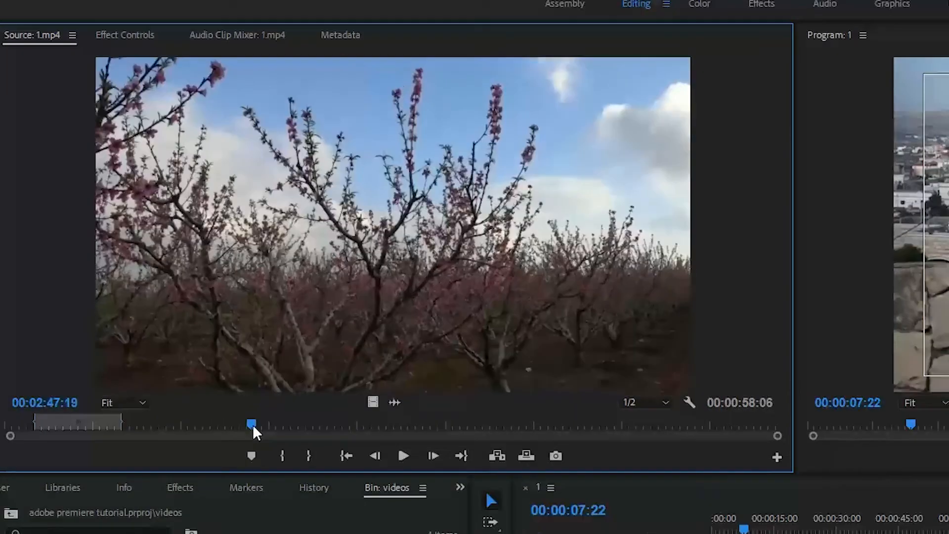
{"action": "key", "text": "i"}
{"action": "left_click_drag", "start_coordinate": [253, 424], "coordinate": [379, 426]}
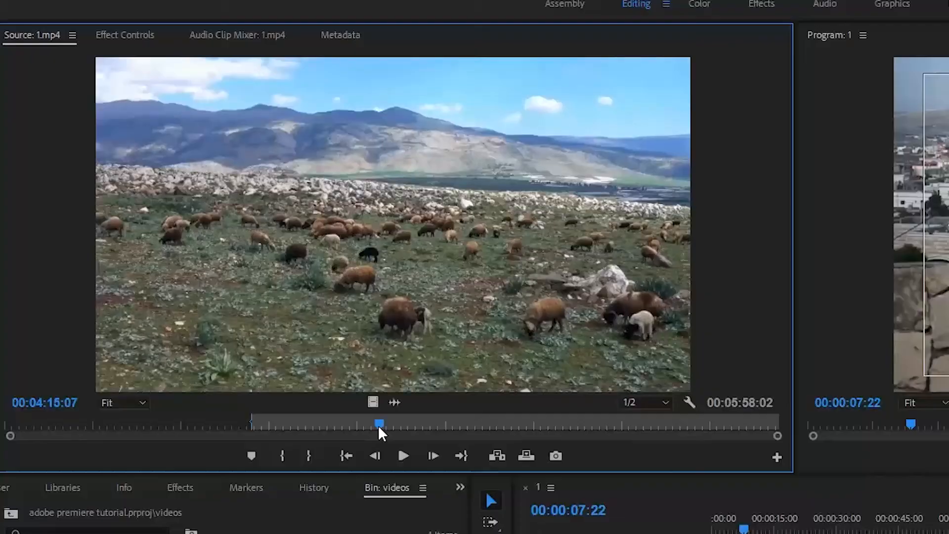
{"action": "key", "text": "o"}
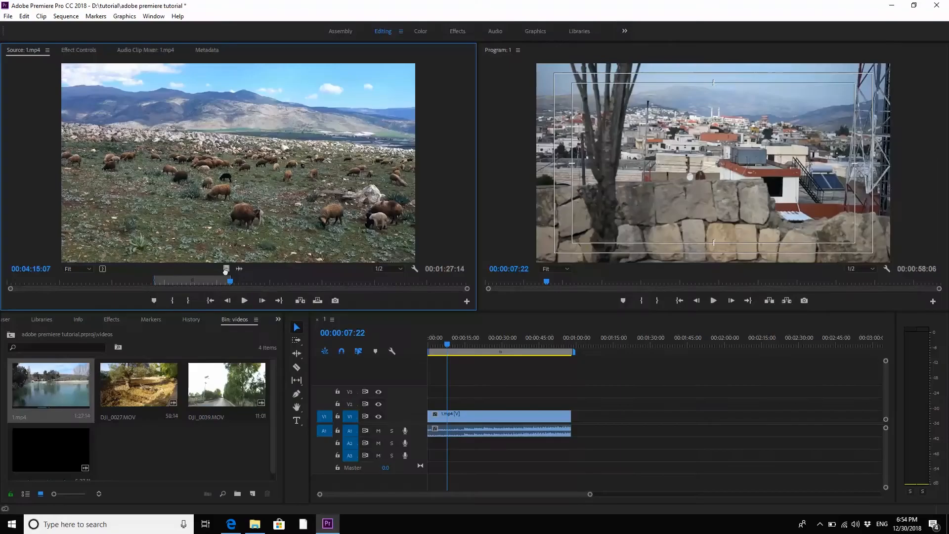
{"action": "left_click_drag", "start_coordinate": [226, 270], "coordinate": [574, 424]}
{"action": "mouse_move", "coordinate": [570, 338]}
{"action": "left_mouse_down"}
{"action": "mouse_move", "coordinate": [773, 342]}
{"action": "mouse_move", "coordinate": [577, 343]}
{"action": "left_mouse_up"}
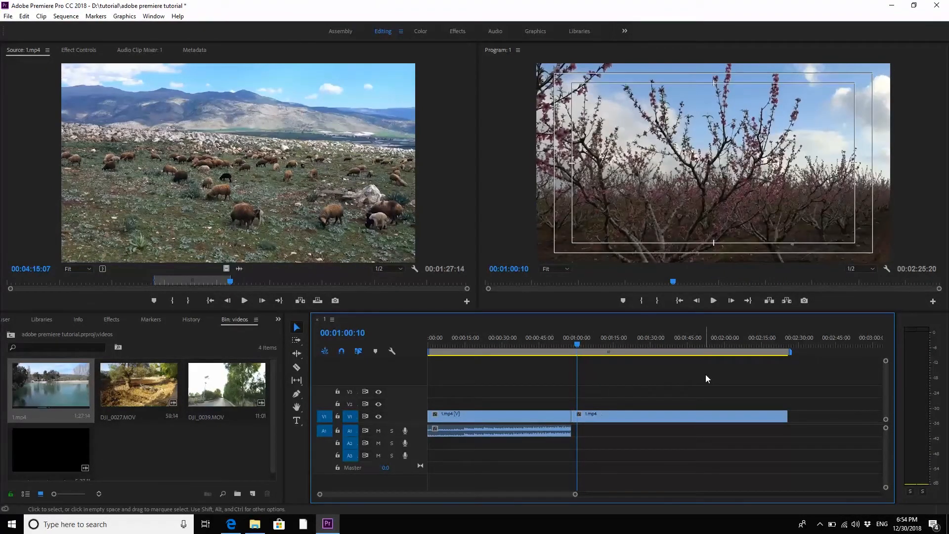
Mark a range of Rise Above Lebanon (Full Version).mp4 ending at 00:02:42:21 and add its video only at the end of V1.
{"action": "double_click", "coordinate": [56, 445]}
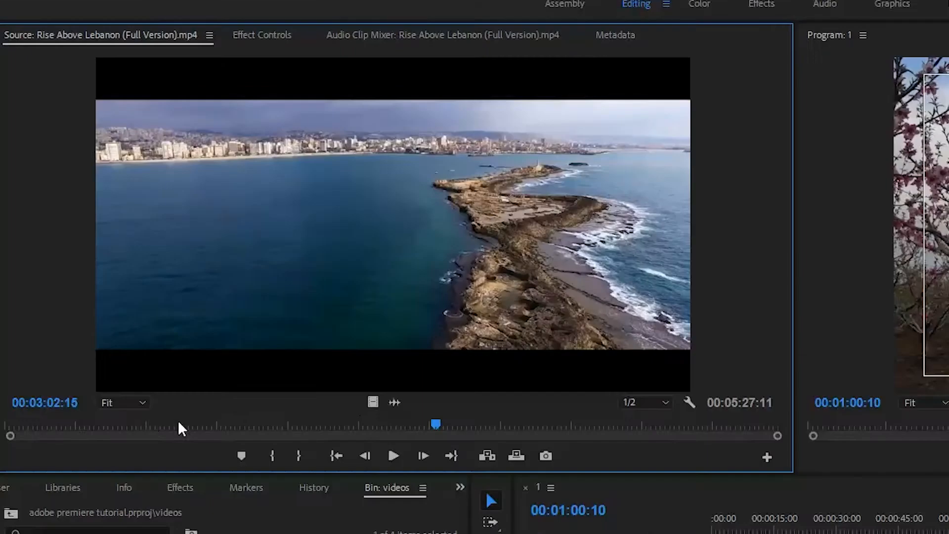
{"action": "left_click_drag", "start_coordinate": [111, 284], "coordinate": [119, 285]}
{"action": "left_click_drag", "start_coordinate": [193, 430], "coordinate": [789, 420]}
{"action": "key", "text": "i"}
{"action": "key", "text": "o"}
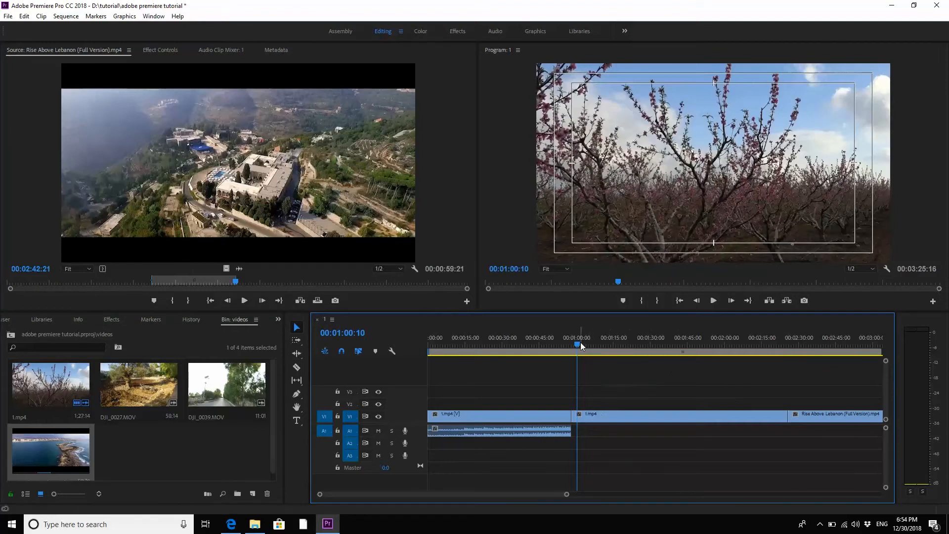
Scrub through the assembled sequence and compare how the 1.mp4 and Rise Above Lebanon clips fill the frame.
{"action": "left_click_drag", "start_coordinate": [581, 342], "coordinate": [844, 346]}
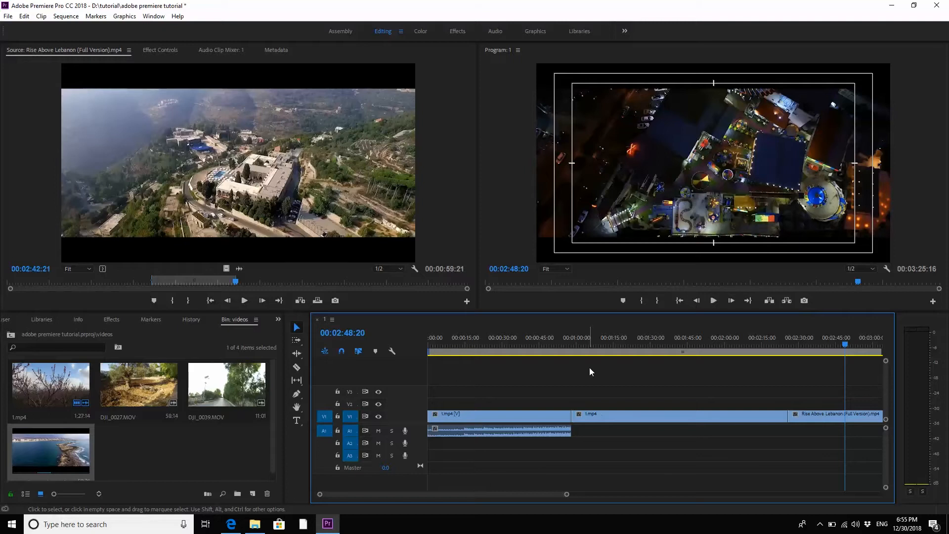
{"action": "key", "text": "minus"}
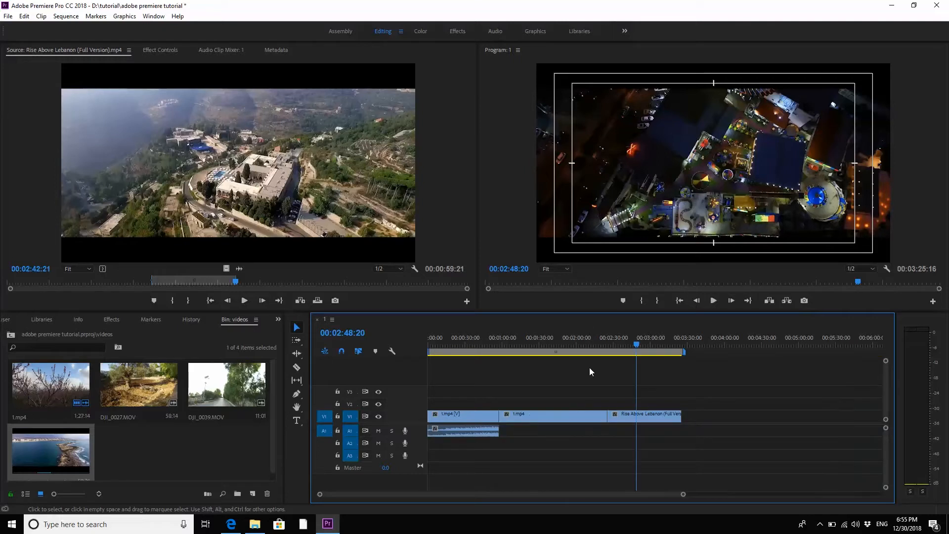
{"action": "left_click_drag", "start_coordinate": [634, 346], "coordinate": [443, 354]}
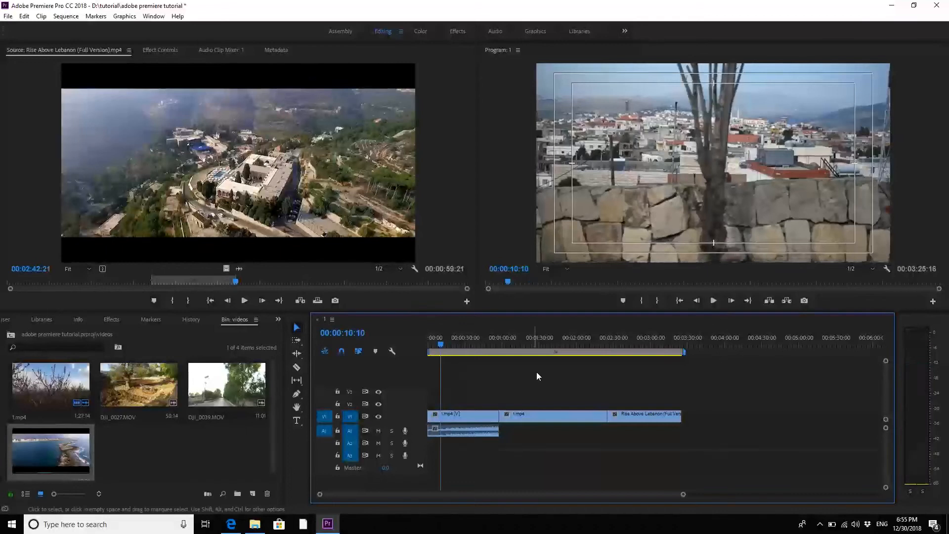
{"action": "key", "text": "equal"}
{"action": "key", "text": "equal"}
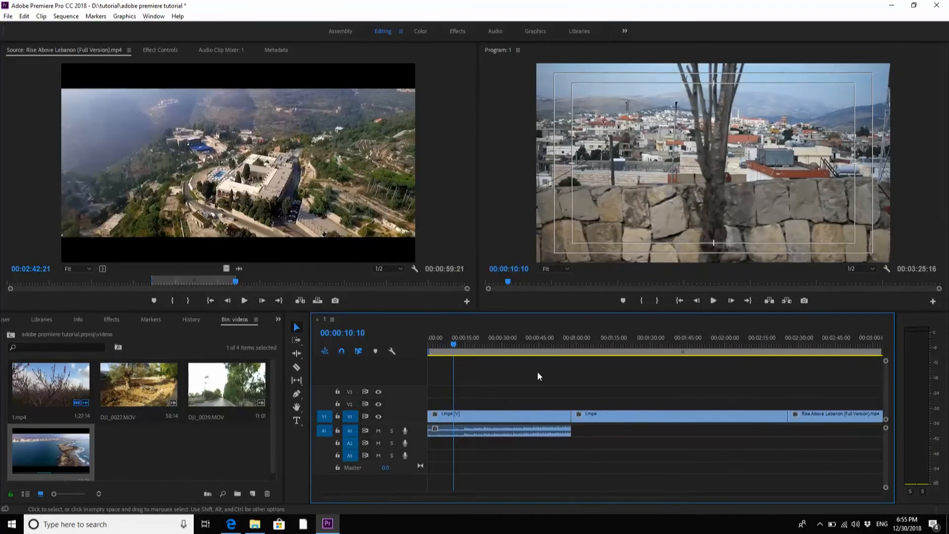
{"action": "left_click_drag", "start_coordinate": [661, 334], "coordinate": [619, 348]}
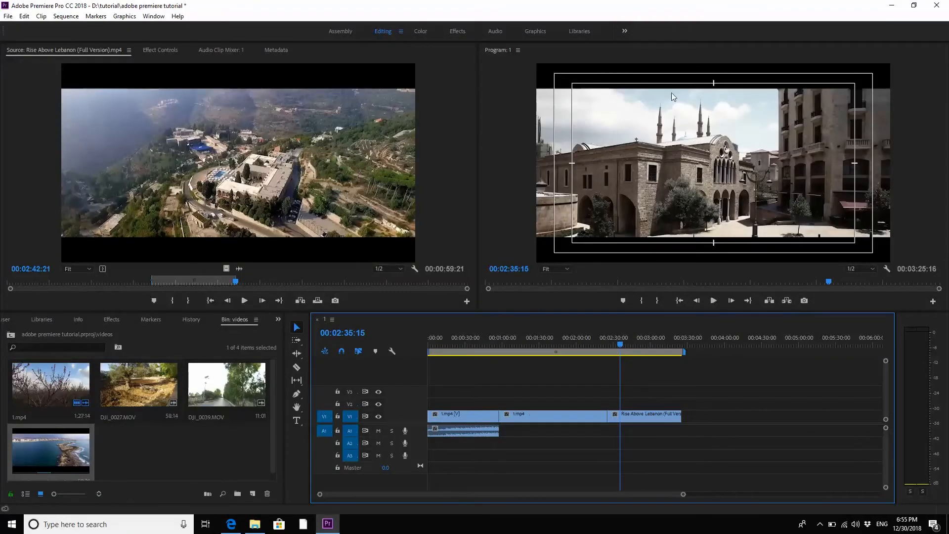
{"action": "mouse_move", "coordinate": [592, 347]}
{"action": "left_mouse_down"}
{"action": "mouse_move", "coordinate": [553, 345]}
{"action": "mouse_move", "coordinate": [578, 340]}
{"action": "left_mouse_up"}
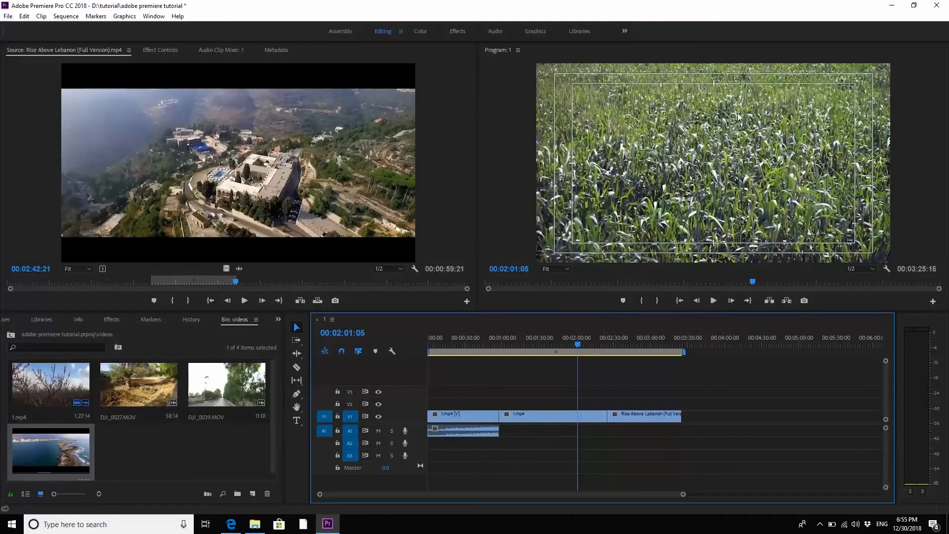
{"action": "left_click_drag", "start_coordinate": [634, 341], "coordinate": [613, 341]}
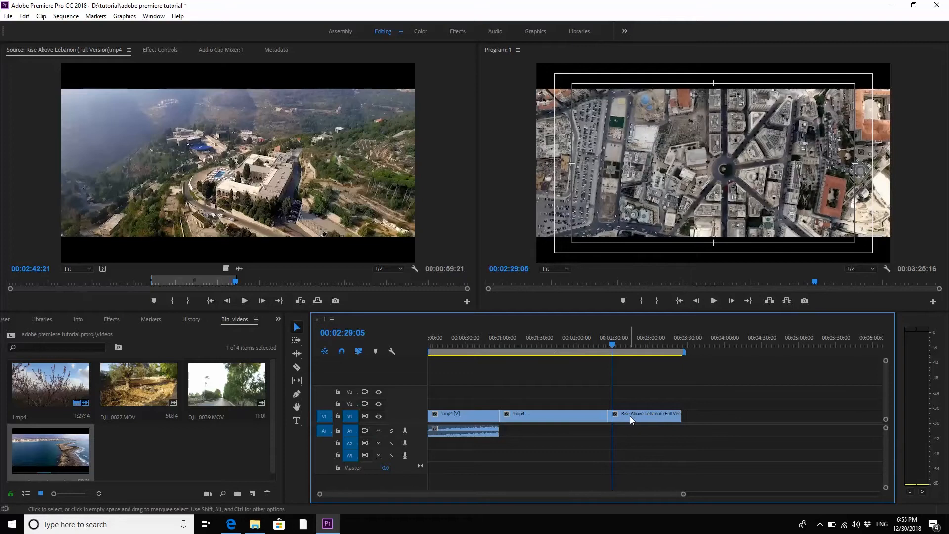
Scale the Rise Above Lebanon clip in the sequence to 137 so its picture fills the frame without black bars.
{"action": "left_click", "coordinate": [630, 416]}
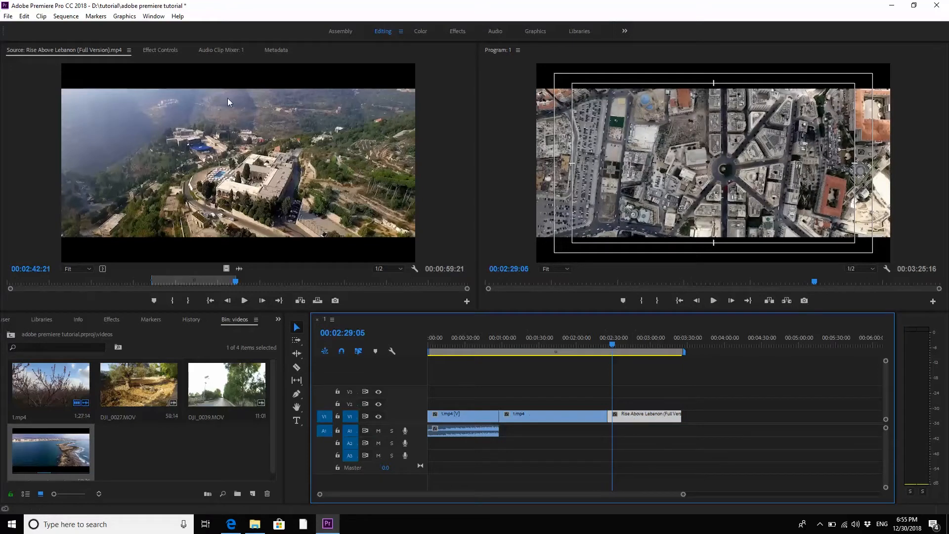
{"action": "left_click", "coordinate": [158, 49]}
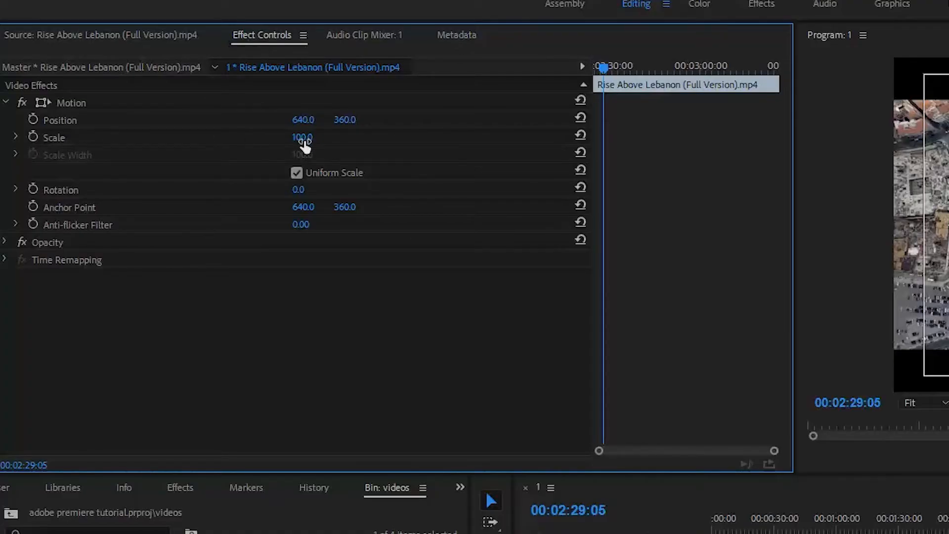
{"action": "left_click_drag", "start_coordinate": [302, 144], "coordinate": [320, 143]}
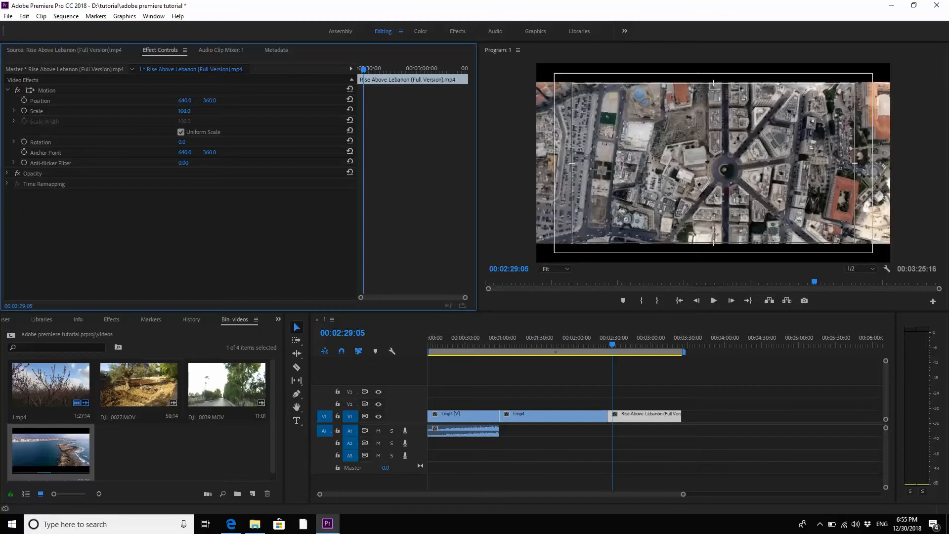
{"action": "left_click_drag", "start_coordinate": [184, 110], "coordinate": [191, 112]}
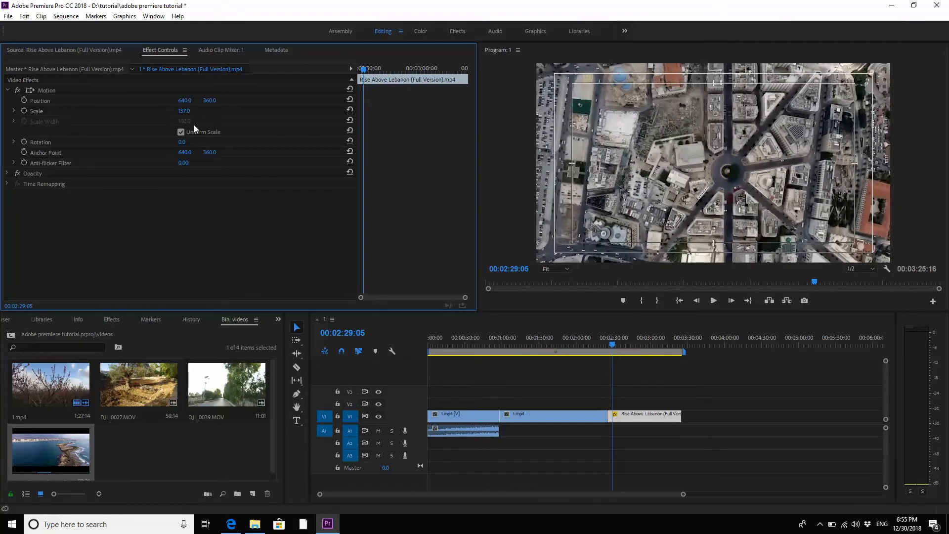
Cut the second 1.mp4 clip on V1 with the Razor tool at 00:01:23:20 and at 00:01:38:10.
{"action": "left_click_drag", "start_coordinate": [611, 343], "coordinate": [530, 355]}
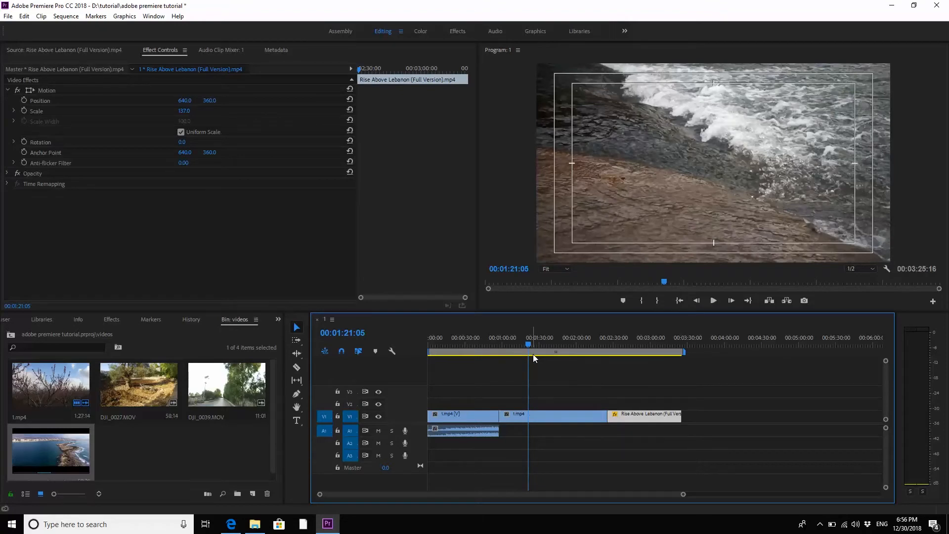
{"action": "key", "text": "equal"}
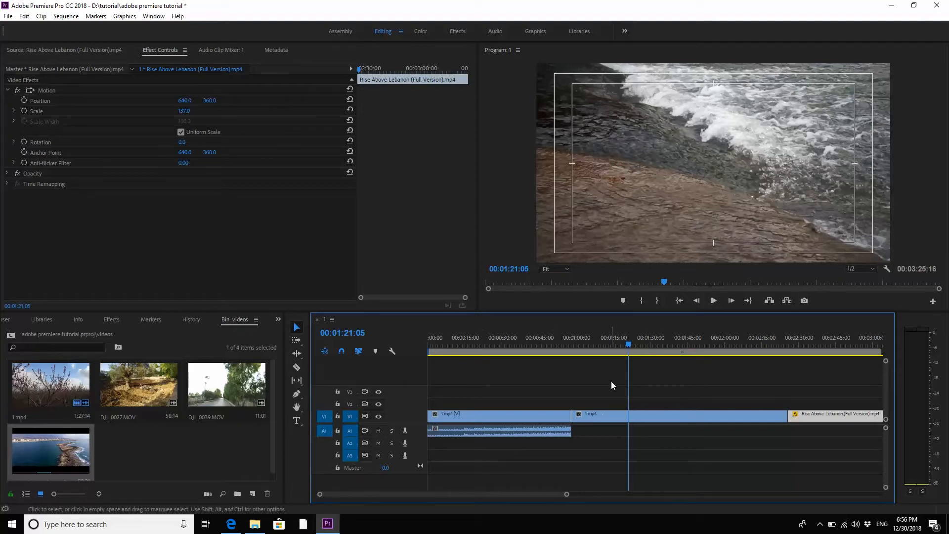
{"action": "key", "text": "c"}
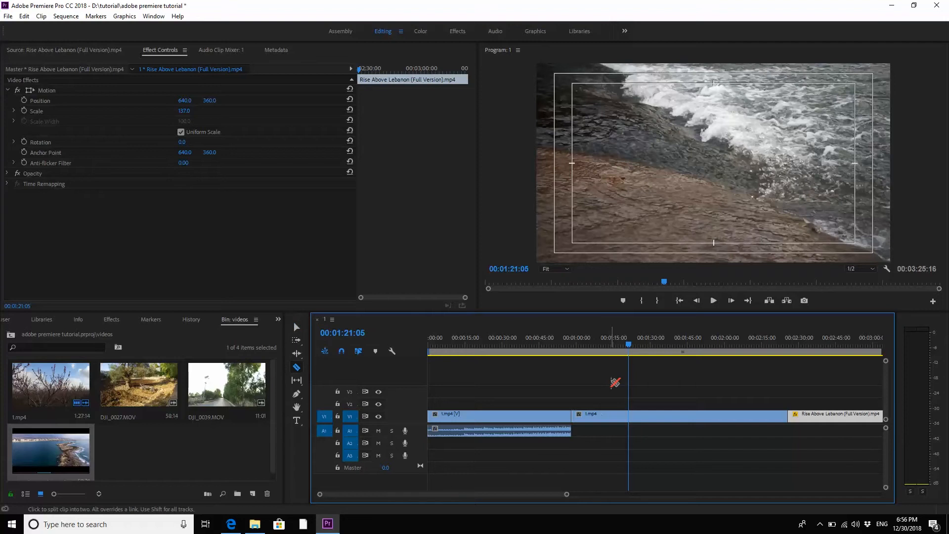
{"action": "left_click", "coordinate": [626, 345]}
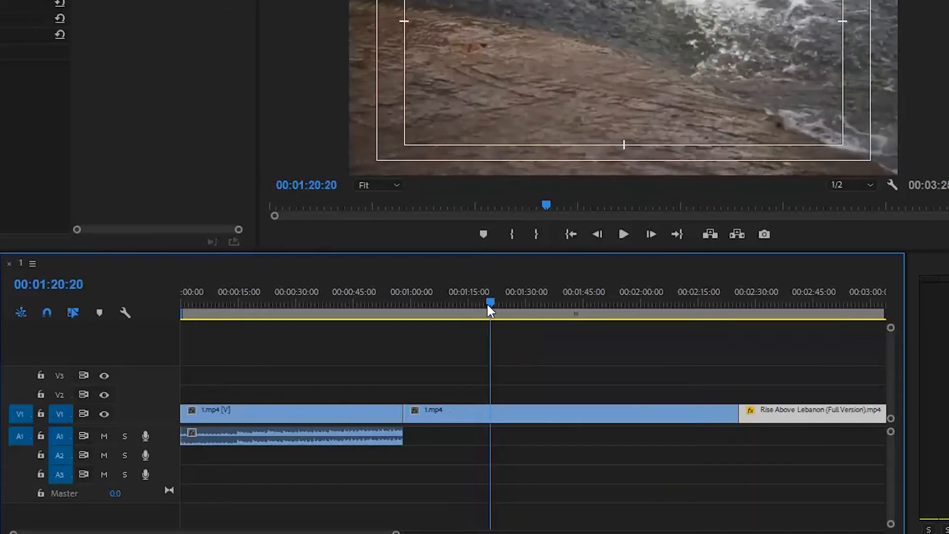
{"action": "left_click_drag", "start_coordinate": [489, 307], "coordinate": [562, 300]}
{"action": "left_click", "coordinate": [509, 414]}
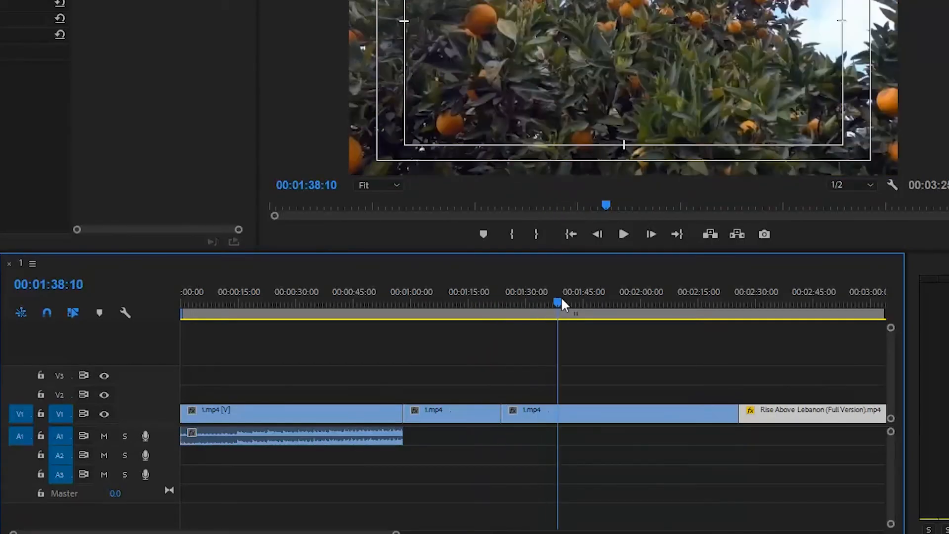
{"action": "left_click", "coordinate": [561, 411]}
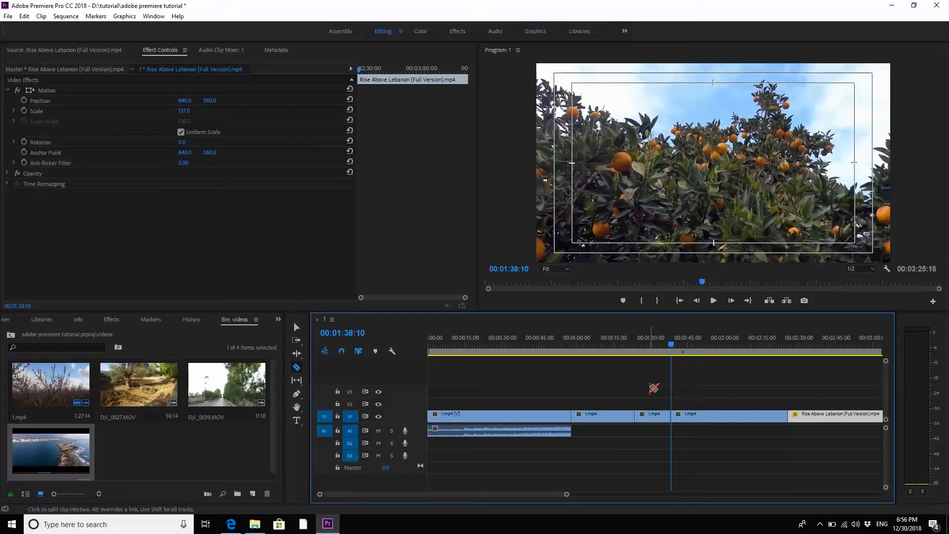
Delete the short 1.mp4 segment between the two cuts on V1.
{"action": "key", "text": "v"}
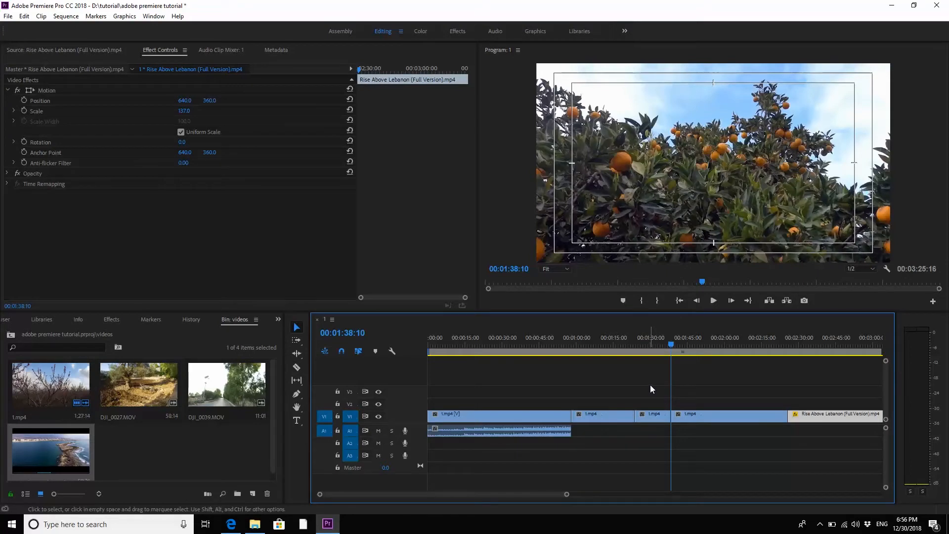
{"action": "left_click", "coordinate": [657, 416]}
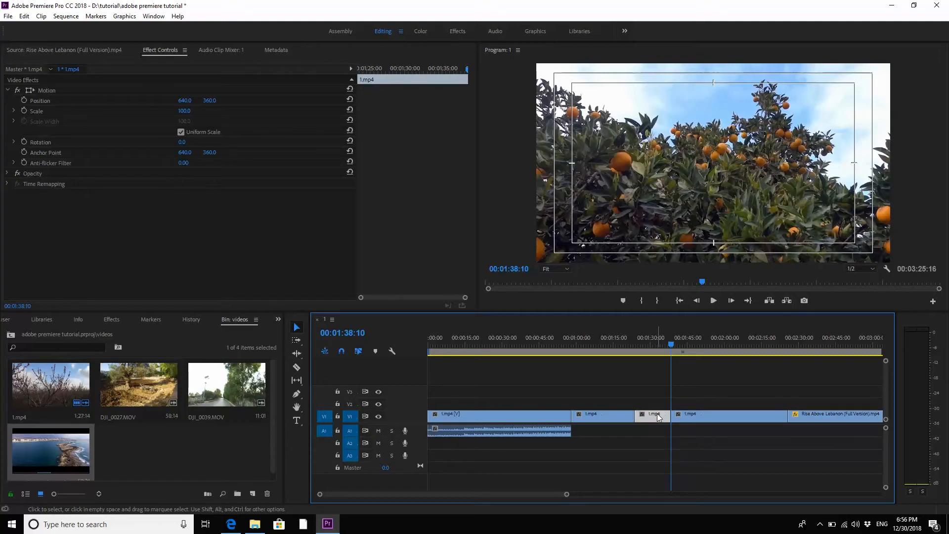
{"action": "key", "text": "Delete"}
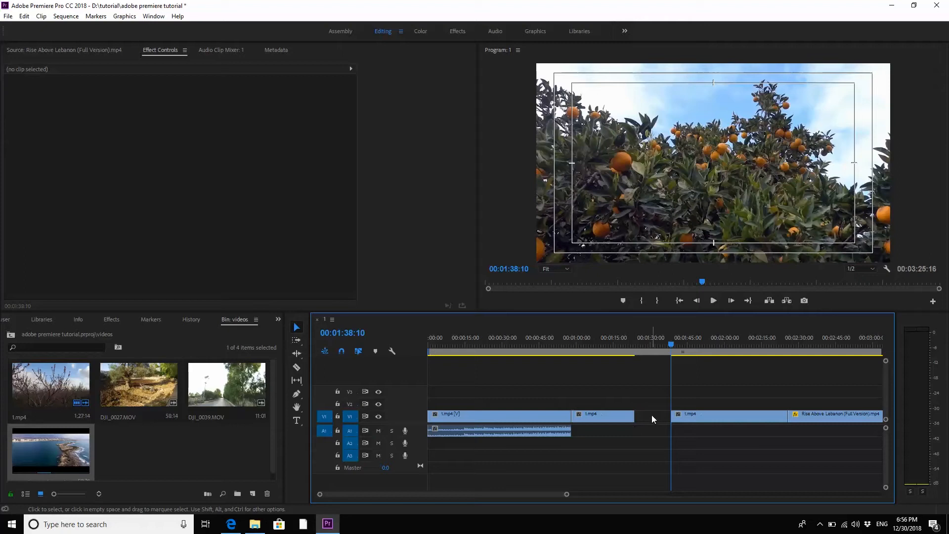
Close the gap between the two remaining 1.mp4 pieces on V1 by ripple deleting it, and scrub through the following footage to check it.
{"action": "left_click", "coordinate": [652, 416]}
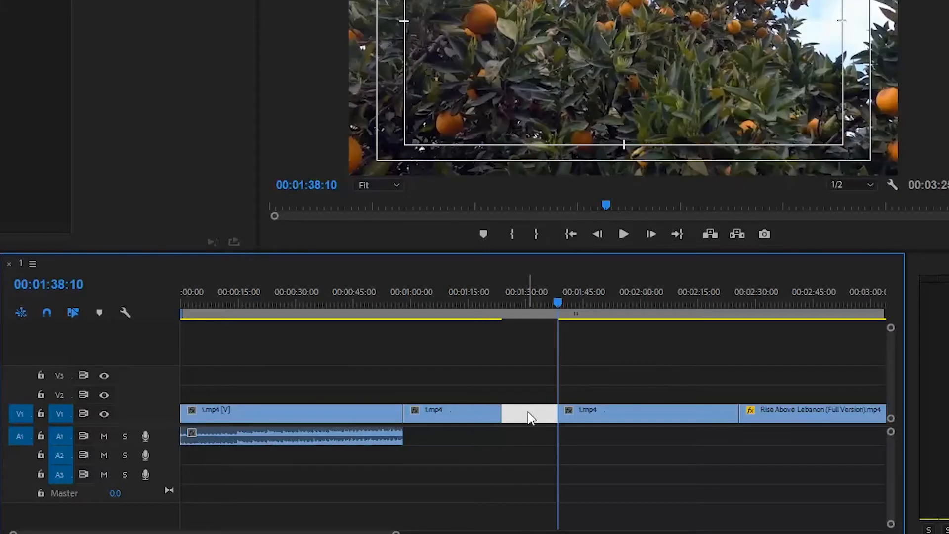
{"action": "right_click", "coordinate": [529, 417]}
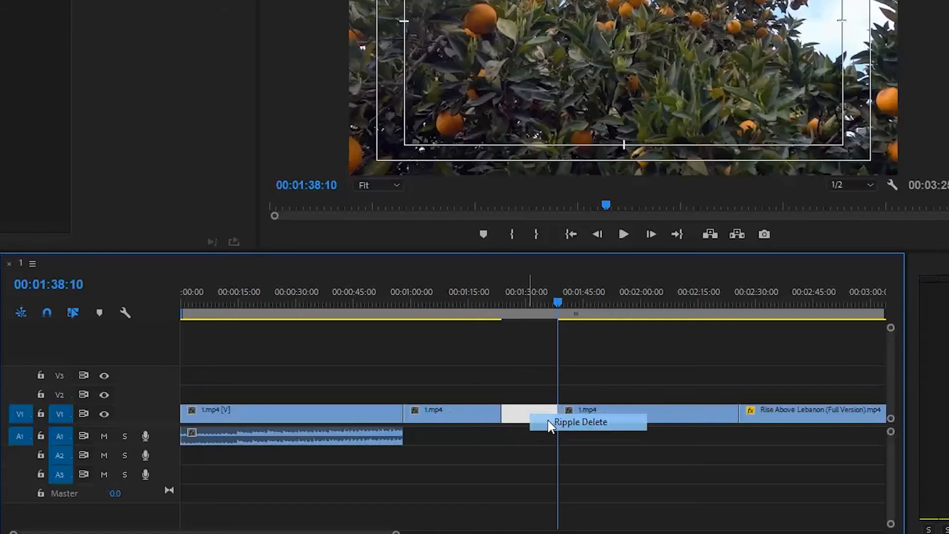
{"action": "left_click", "coordinate": [549, 422]}
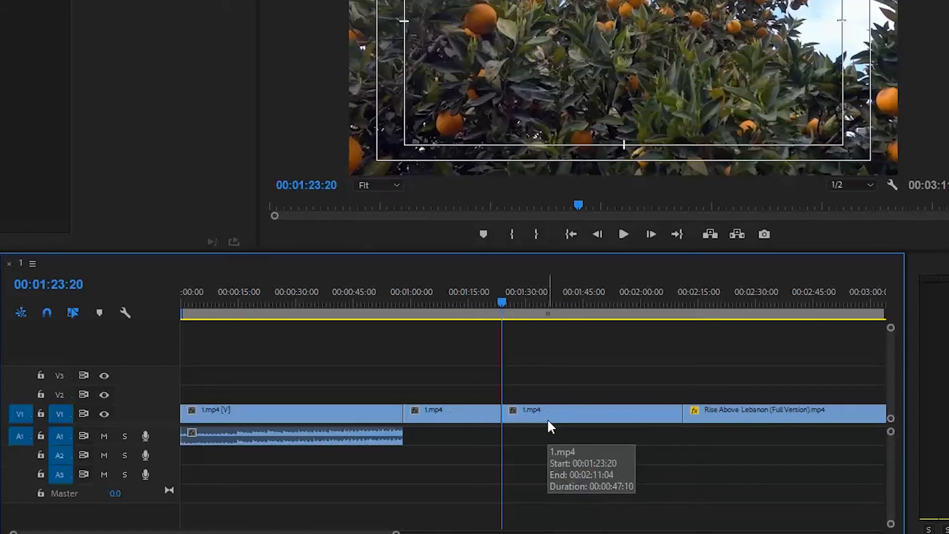
{"action": "key", "text": "ctrl+z"}
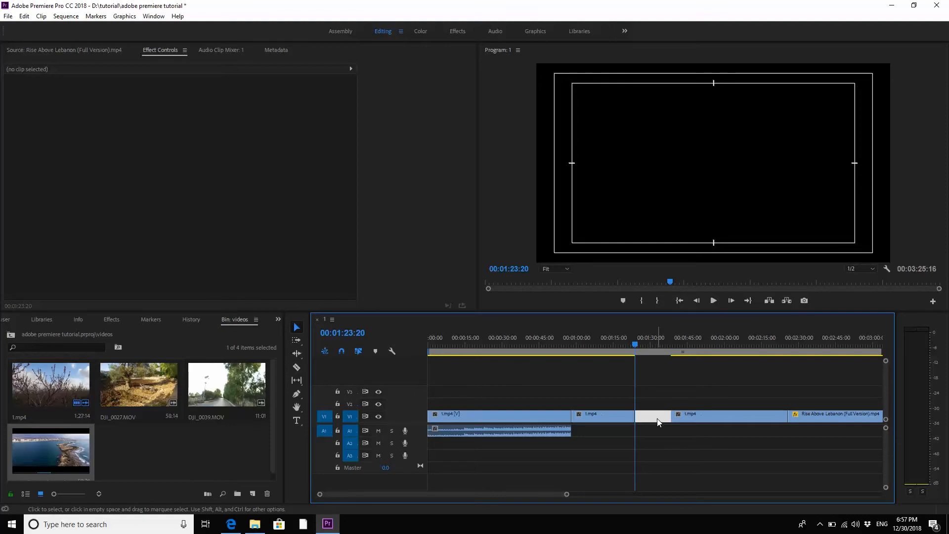
{"action": "key", "text": "Delete"}
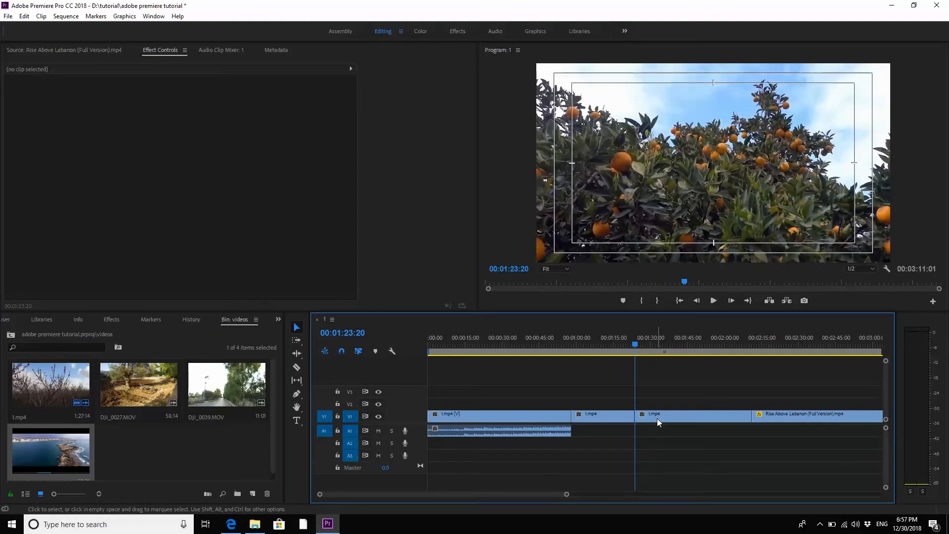
{"action": "key", "text": "minus"}
{"action": "left_click", "coordinate": [530, 346]}
{"action": "left_click_drag", "start_coordinate": [530, 346], "coordinate": [613, 344]}
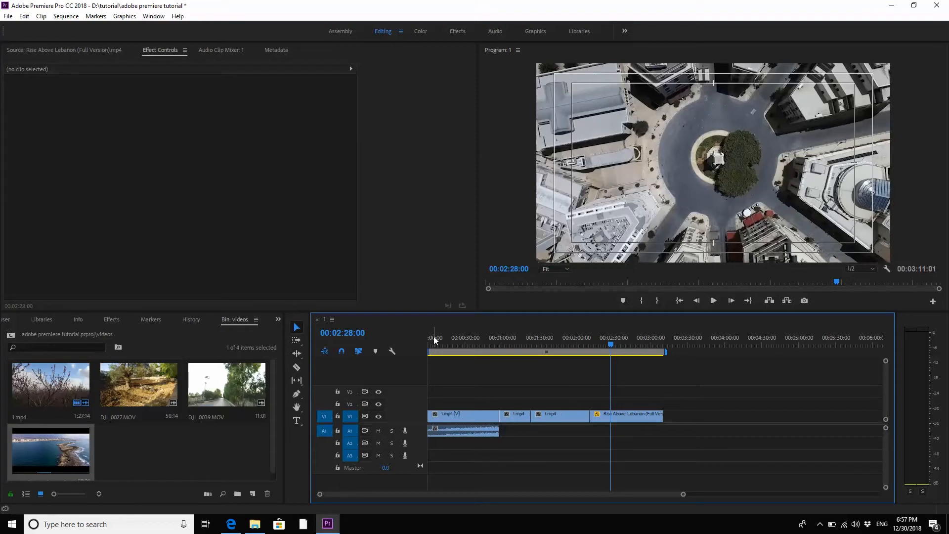
Apply the default video transition to the beginning of the first clip at 00:00:00:00.
{"action": "left_click_drag", "start_coordinate": [435, 337], "coordinate": [424, 337]}
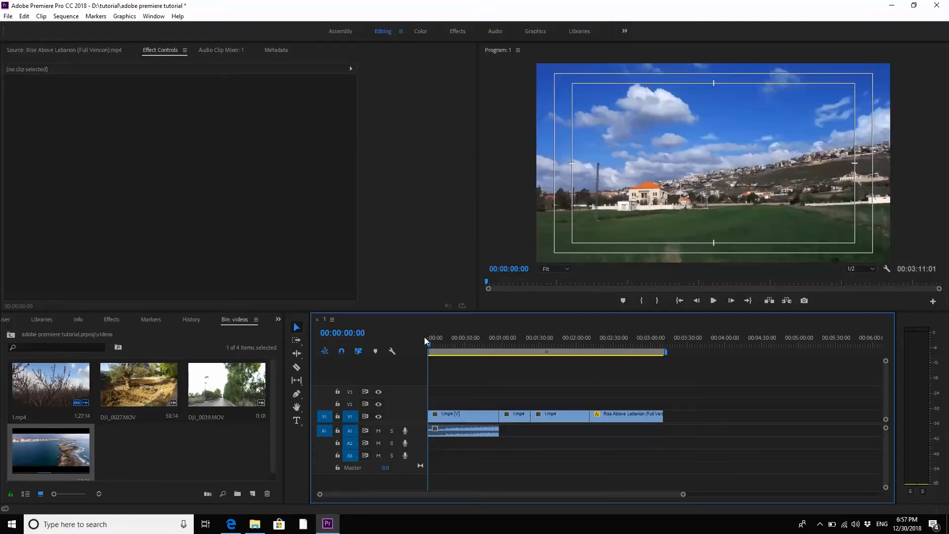
{"action": "key", "text": "backslash"}
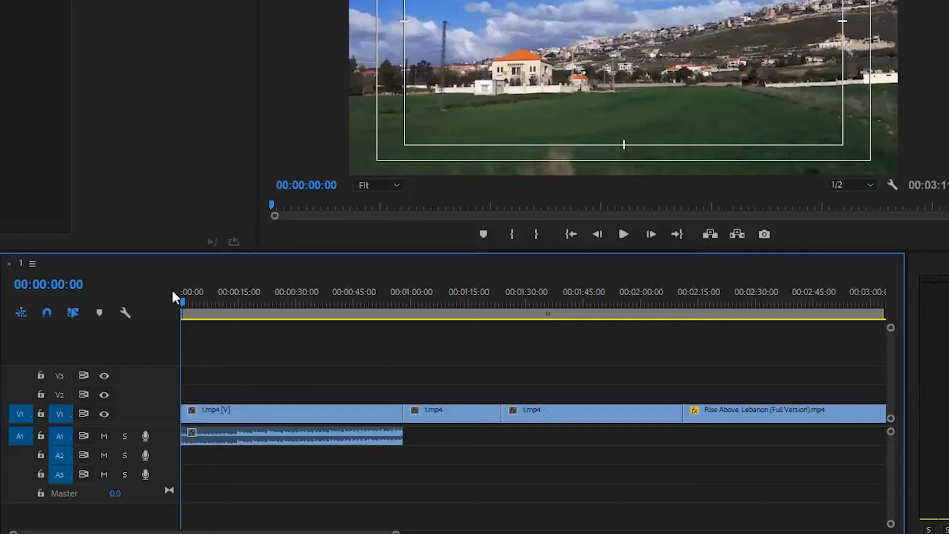
{"action": "key", "text": "ctrl+d"}
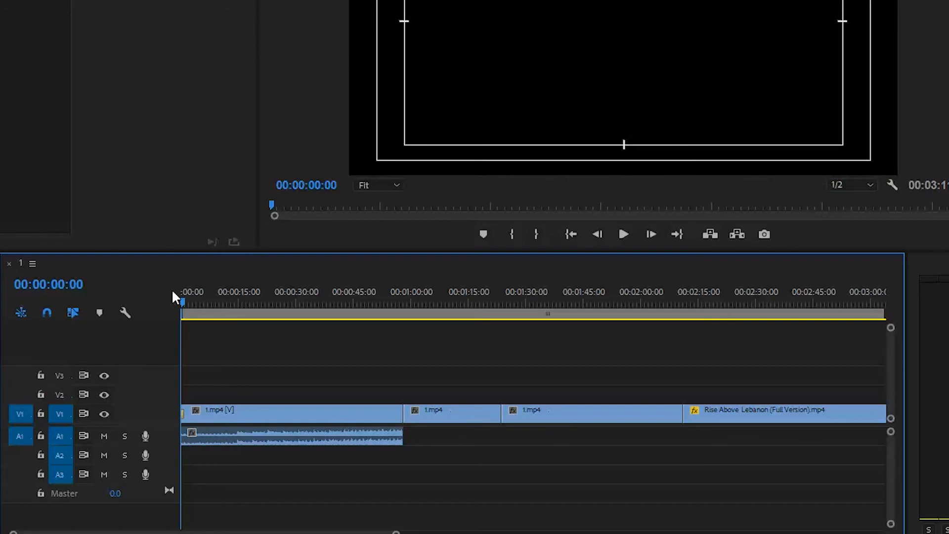
Play the opening seconds of the sequence from 00:00:00:00 to preview the transition at the start of the first clip.
{"action": "key", "text": "equal"}
{"action": "key", "text": "equal"}
{"action": "key", "text": "equal"}
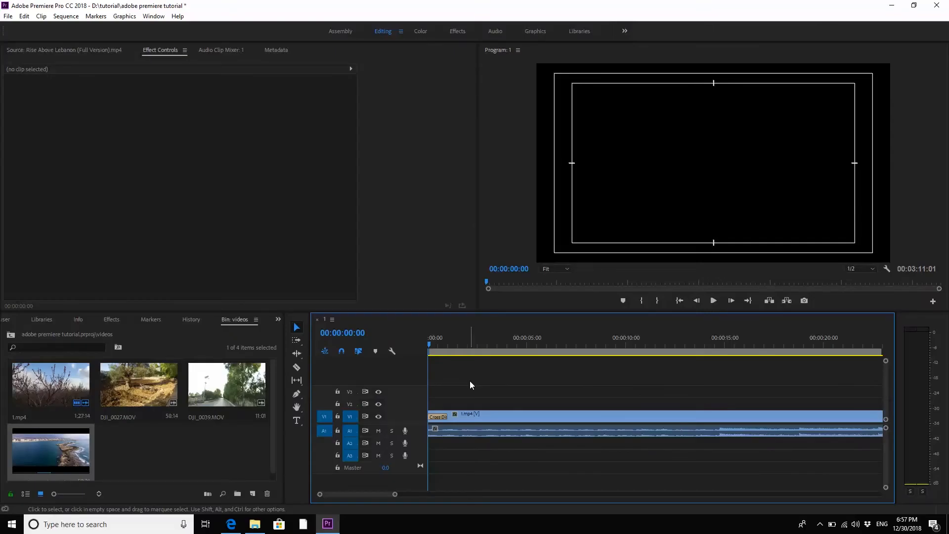
{"action": "key", "text": "space"}
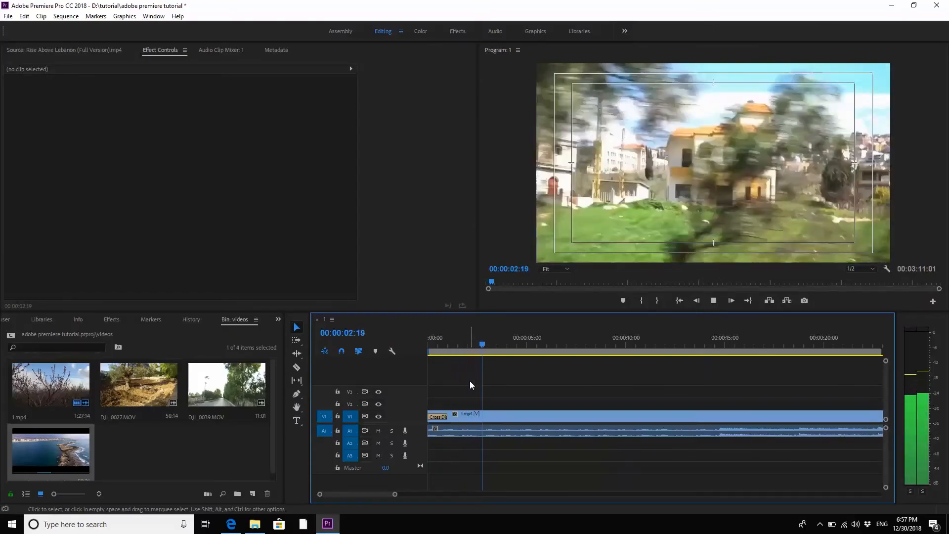
{"action": "key", "text": "space"}
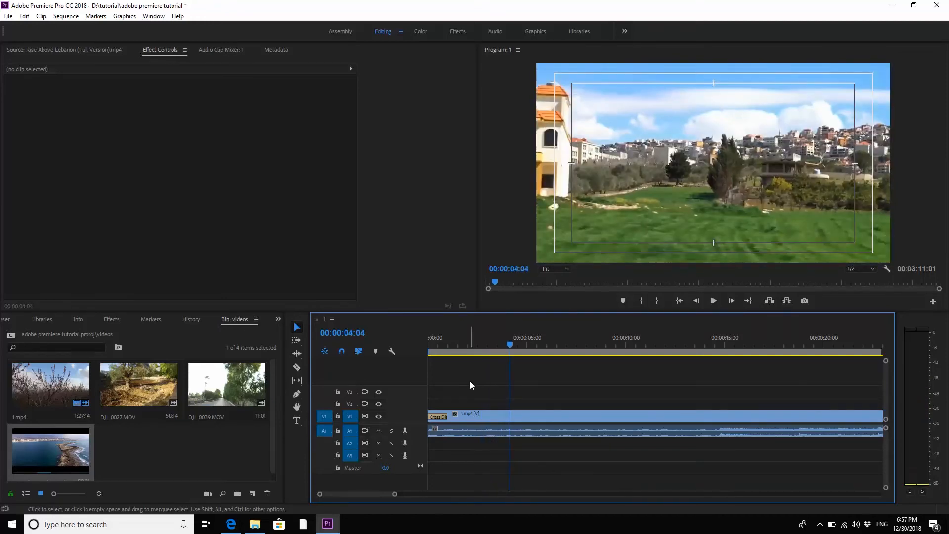
Search the effects for "cross" to find the cross transitions.
{"action": "key", "text": "minus"}
{"action": "key", "text": "minus"}
{"action": "key", "text": "minus"}
{"action": "key", "text": "minus"}
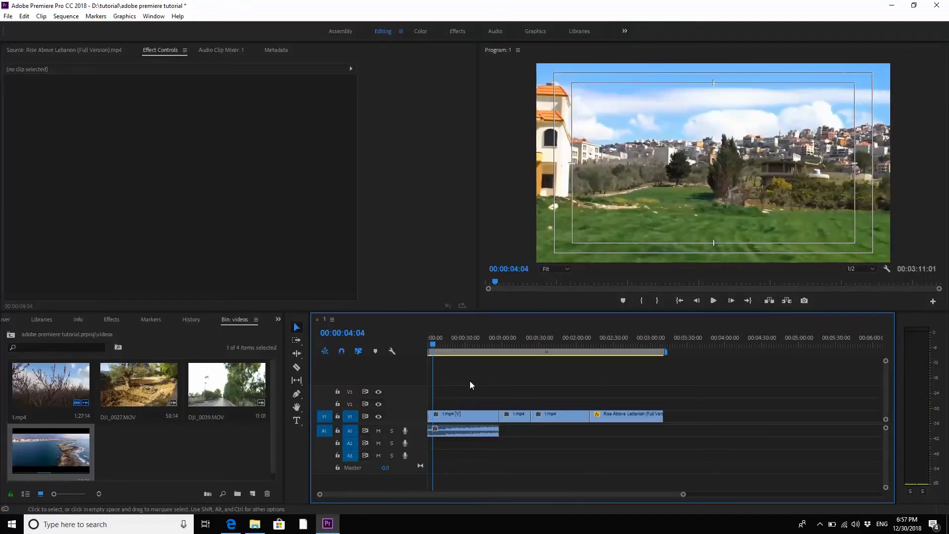
{"action": "left_click", "coordinate": [112, 321]}
{"action": "left_click", "coordinate": [92, 331]}
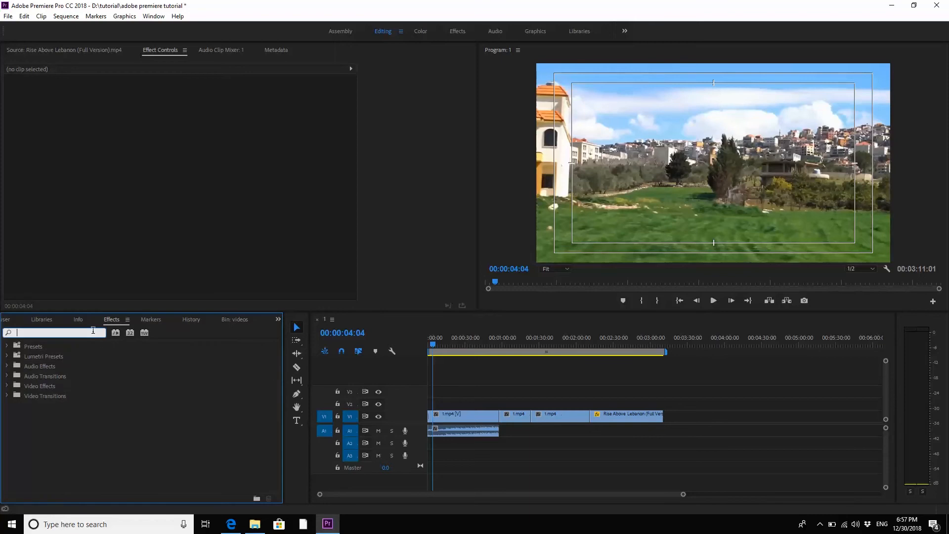
{"action": "type", "text": "cross"}
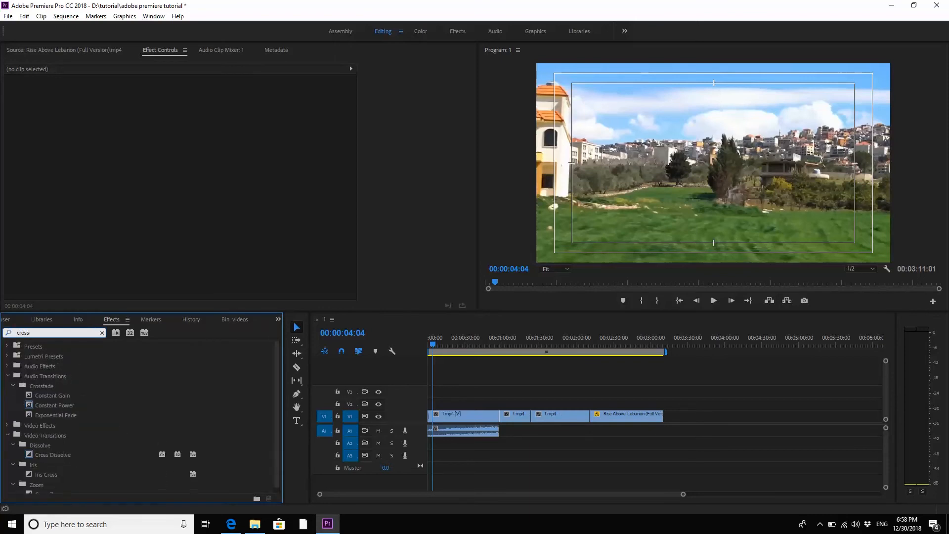
{"action": "scroll", "coordinate": [130, 420], "scroll_direction": "down", "scroll_amount": 1}
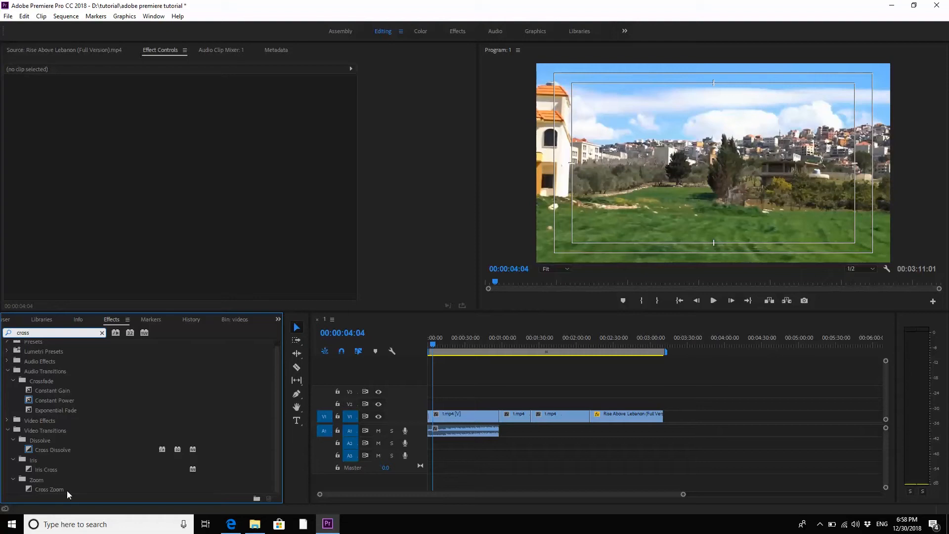
Add the Cross Zoom transition to the end of the Rise Above Lebanon clip on V1 and review the clip's ending.
{"action": "left_click_drag", "start_coordinate": [48, 490], "coordinate": [663, 415]}
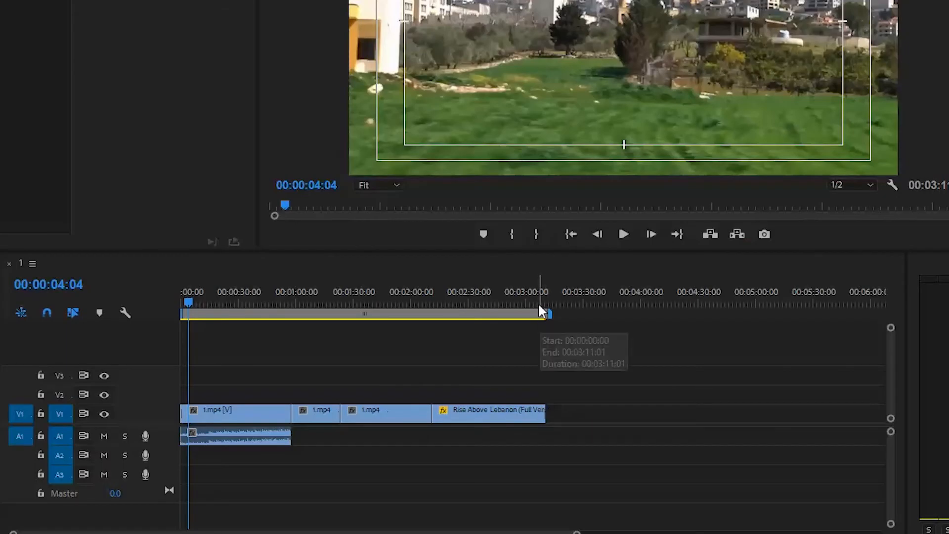
{"action": "left_click", "coordinate": [538, 302]}
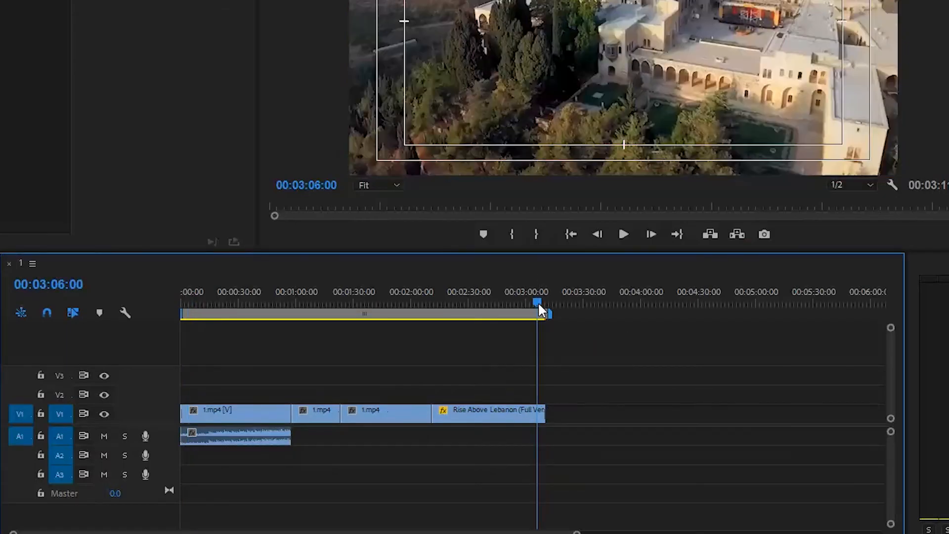
{"action": "key", "text": "="}
{"action": "key", "text": "="}
{"action": "key", "text": "="}
{"action": "left_click_drag", "start_coordinate": [548, 308], "coordinate": [584, 308]}
{"action": "key", "text": "="}
{"action": "key", "text": "space"}
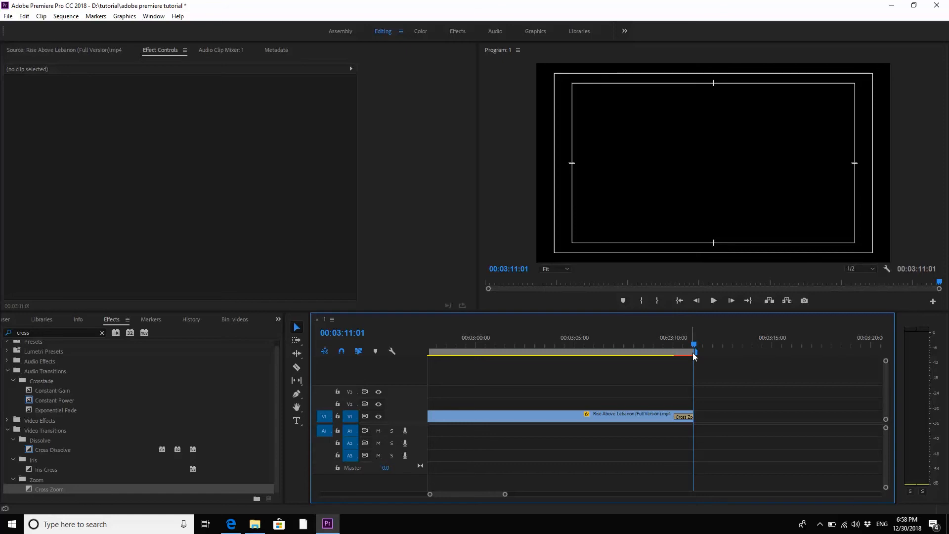
Reapply Cross Zoom to the end of the Rise Above Lebanon clip and delete the transition.
{"action": "key", "text": "ctrl+z"}
{"action": "left_click_drag", "start_coordinate": [65, 488], "coordinate": [690, 415]}
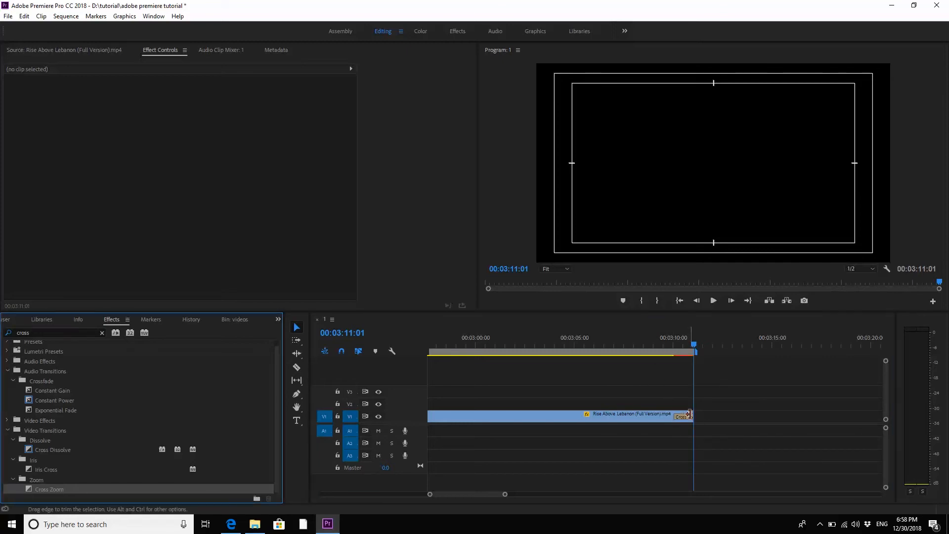
{"action": "left_click", "coordinate": [686, 417]}
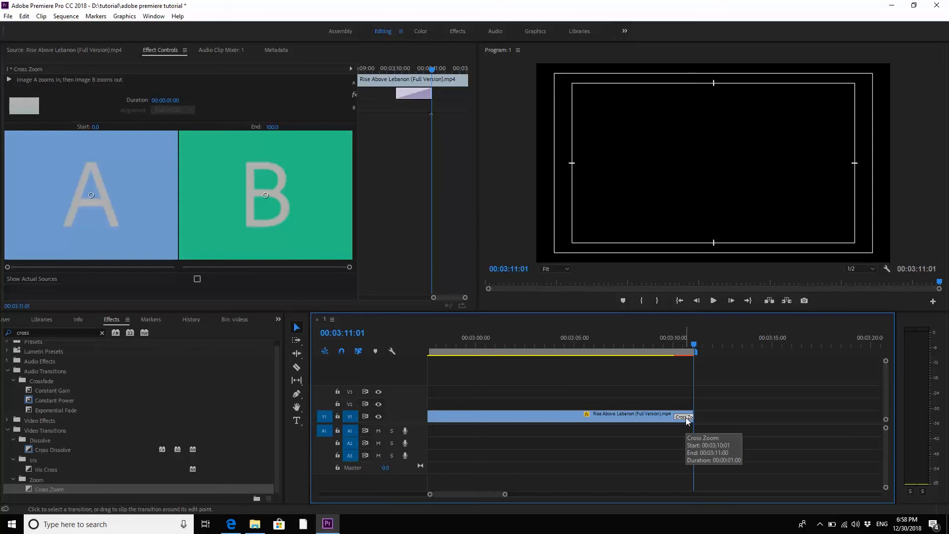
{"action": "key", "text": "Delete"}
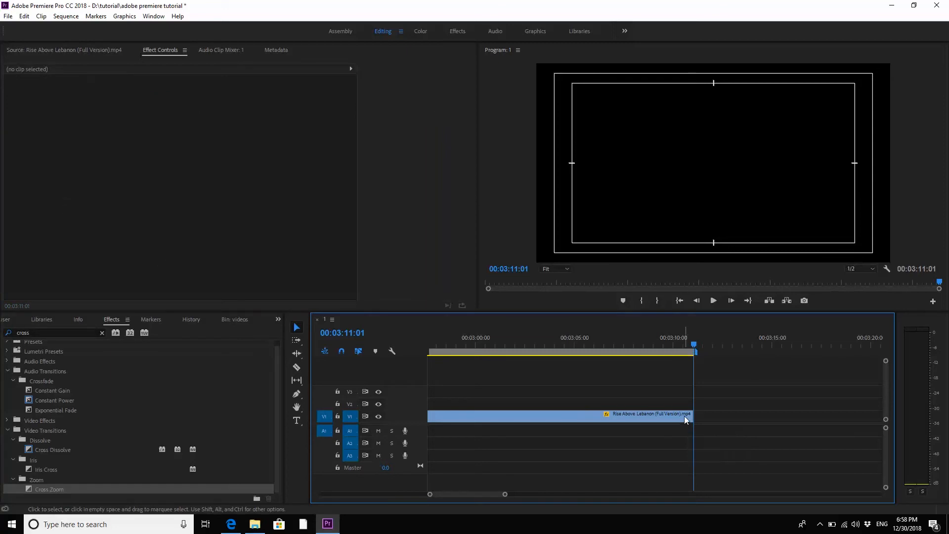
Add a Cross Dissolve to the end of the Rise Above Lebanon clip and play it back from 00:03:09:19.
{"action": "left_click_drag", "start_coordinate": [47, 450], "coordinate": [691, 417]}
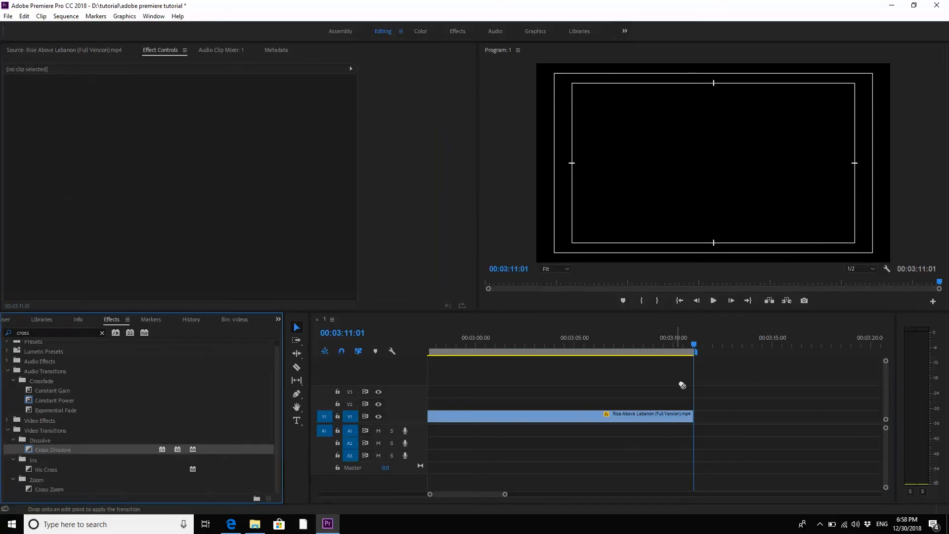
{"action": "left_click", "coordinate": [670, 344]}
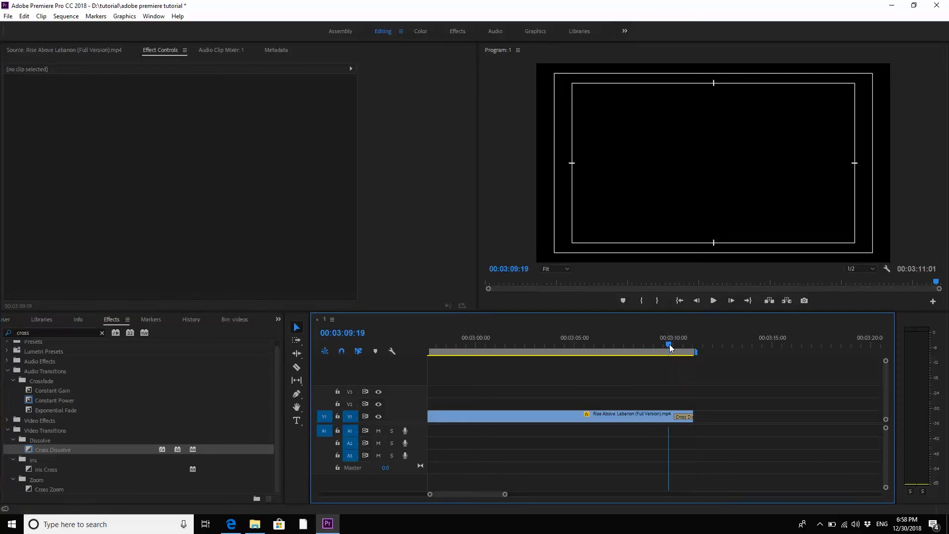
{"action": "key", "text": "space"}
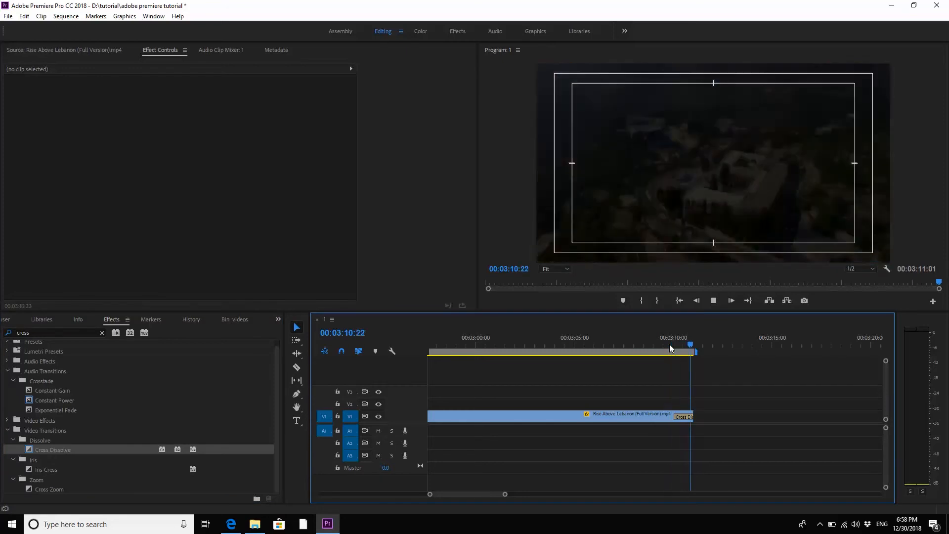
Add a Cross Dissolve at the cut between the last 1.mp4 clip and Rise Above Lebanon on V1, and play it back.
{"action": "key", "text": "minus"}
{"action": "key", "text": "minus"}
{"action": "key", "text": "minus"}
{"action": "key", "text": "minus"}
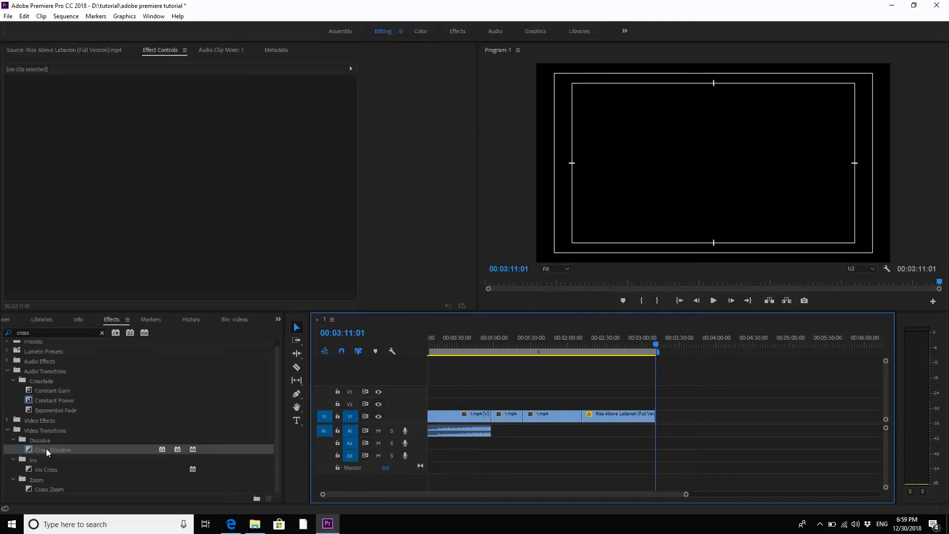
{"action": "left_click_drag", "start_coordinate": [46, 449], "coordinate": [581, 415]}
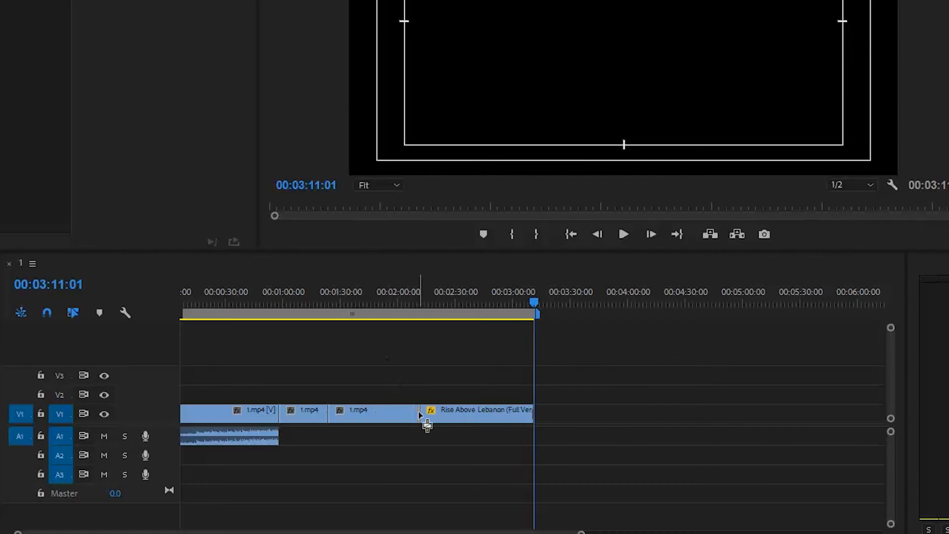
{"action": "left_click_drag", "start_coordinate": [418, 411], "coordinate": [418, 412]}
{"action": "left_click", "coordinate": [417, 306]}
{"action": "key", "text": "equal"}
{"action": "key", "text": "equal"}
{"action": "key", "text": "equal"}
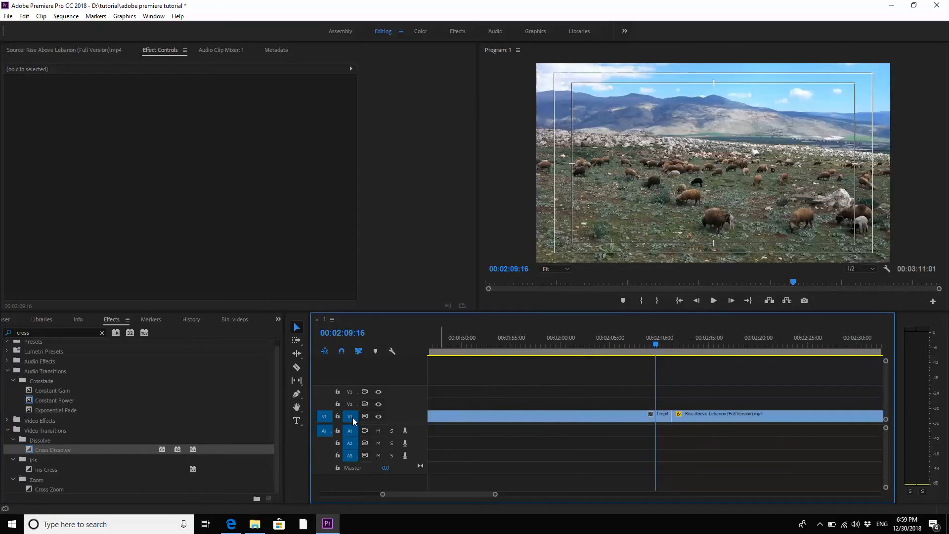
{"action": "left_click_drag", "start_coordinate": [50, 451], "coordinate": [677, 426]}
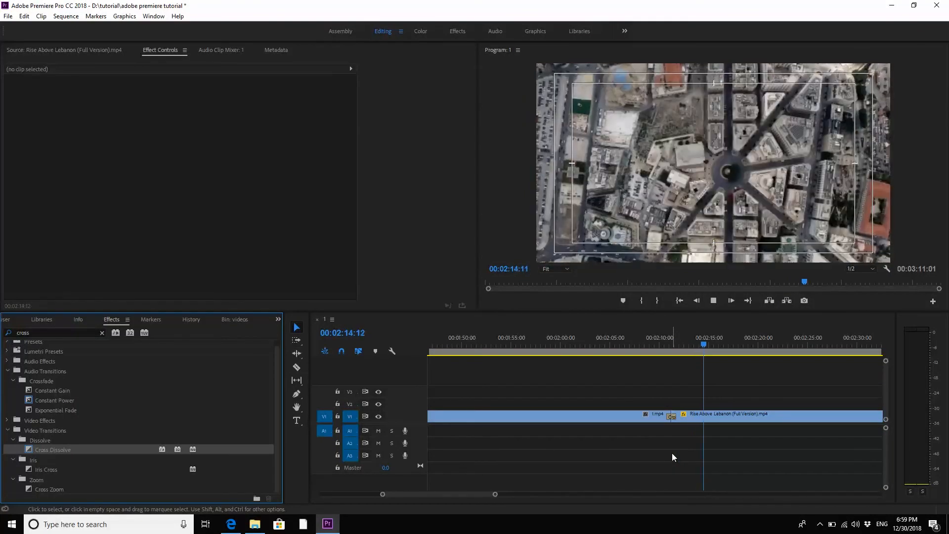
{"action": "key", "text": "minus"}
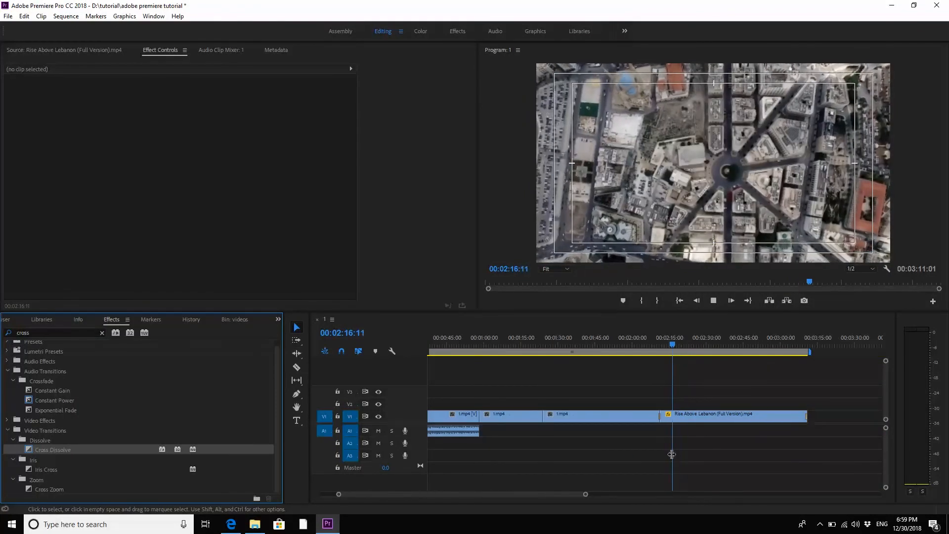
{"action": "key", "text": "space"}
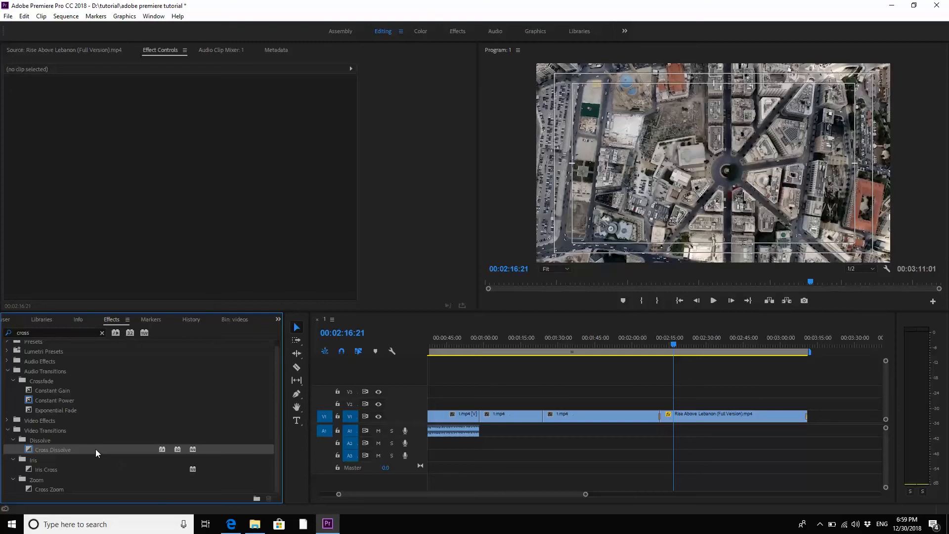
Add a Cross Dissolve at the cut between the first and second 1.mp4 clips on V1, and scrub through the sequence.
{"action": "left_click_drag", "start_coordinate": [58, 453], "coordinate": [481, 413]}
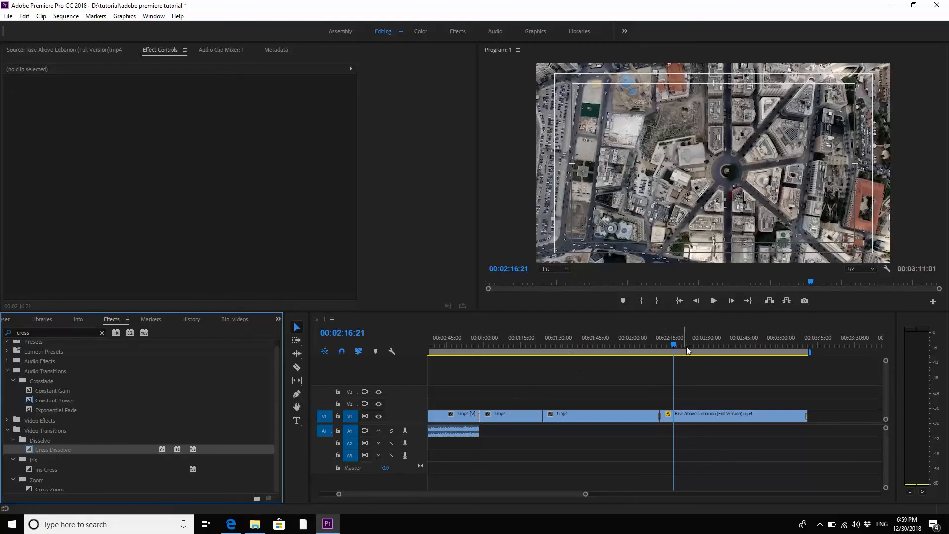
{"action": "key", "text": "minus"}
{"action": "key", "text": "minus"}
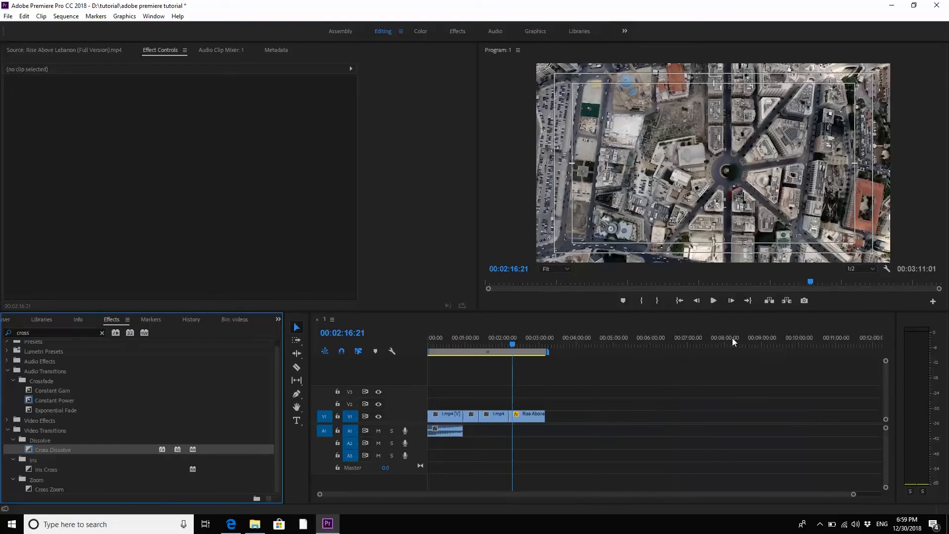
{"action": "left_click_drag", "start_coordinate": [436, 342], "coordinate": [512, 352]}
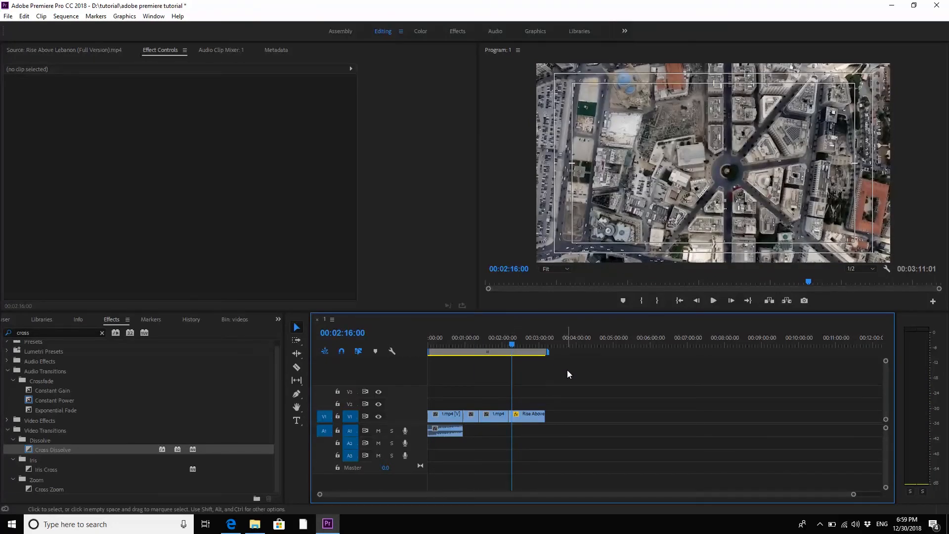
Shift all clips in the sequence together about 25 seconds later and return the playhead to 00:00:00:00.
{"action": "left_click_drag", "start_coordinate": [567, 371], "coordinate": [441, 422]}
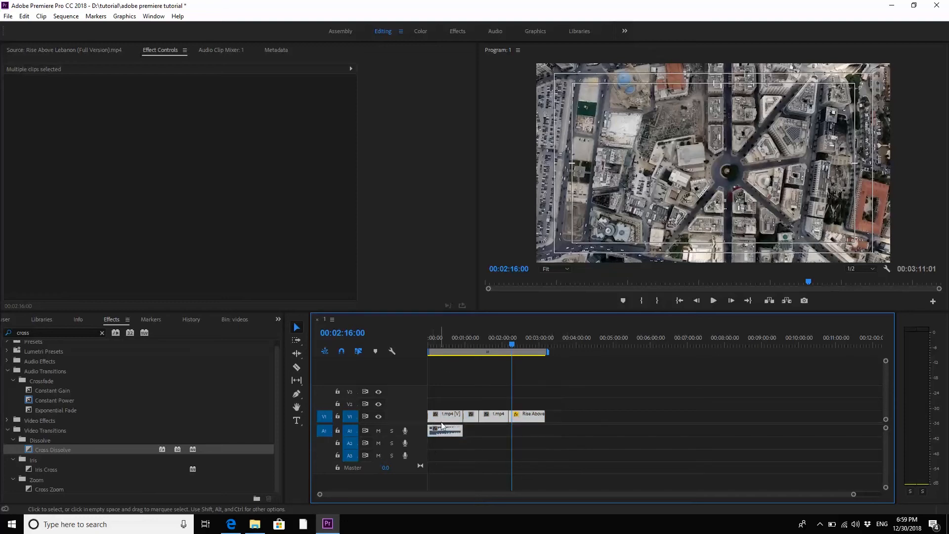
{"action": "left_click_drag", "start_coordinate": [440, 414], "coordinate": [455, 415]}
{"action": "left_click_drag", "start_coordinate": [456, 342], "coordinate": [412, 344]}
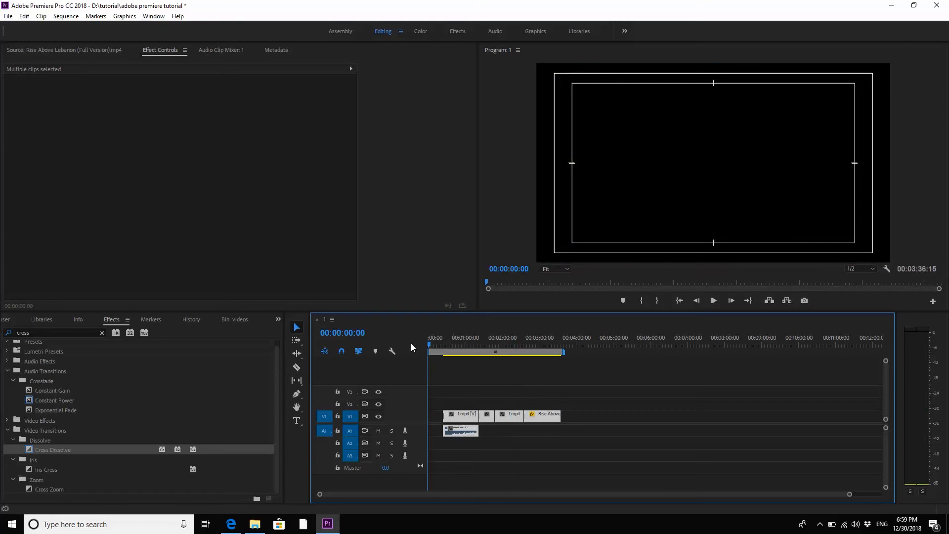
{"action": "key", "text": "equal"}
{"action": "key", "text": "equal"}
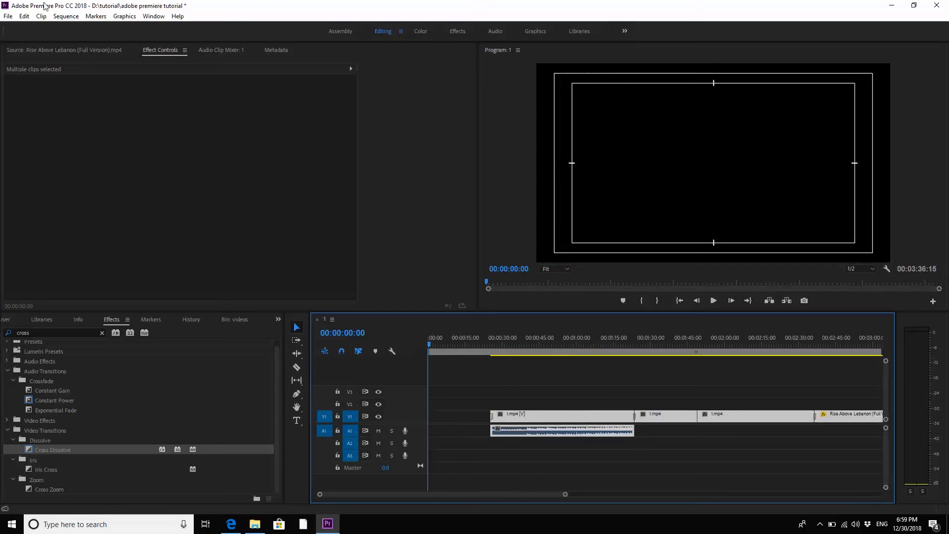
Create a new legacy title named Title 01 at 1280 × 720, 25.00 fps, with square pixels.
{"action": "left_click", "coordinate": [9, 17]}
{"action": "mouse_move", "coordinate": [23, 16]}
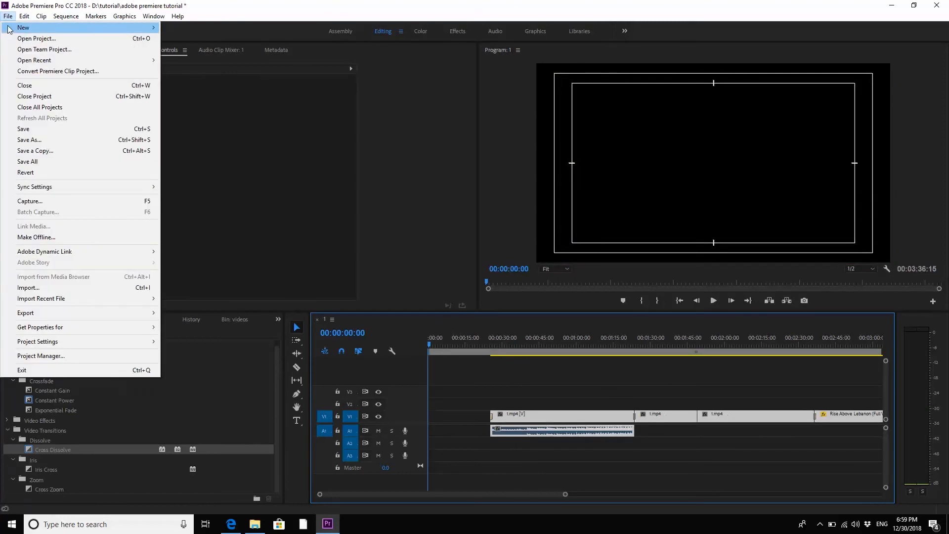
{"action": "mouse_move", "coordinate": [99, 28]}
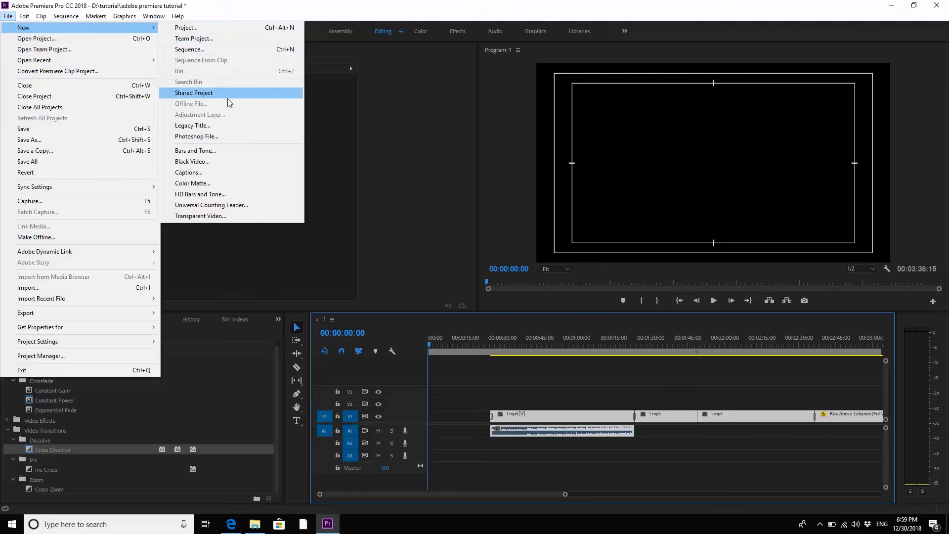
{"action": "left_click", "coordinate": [232, 126]}
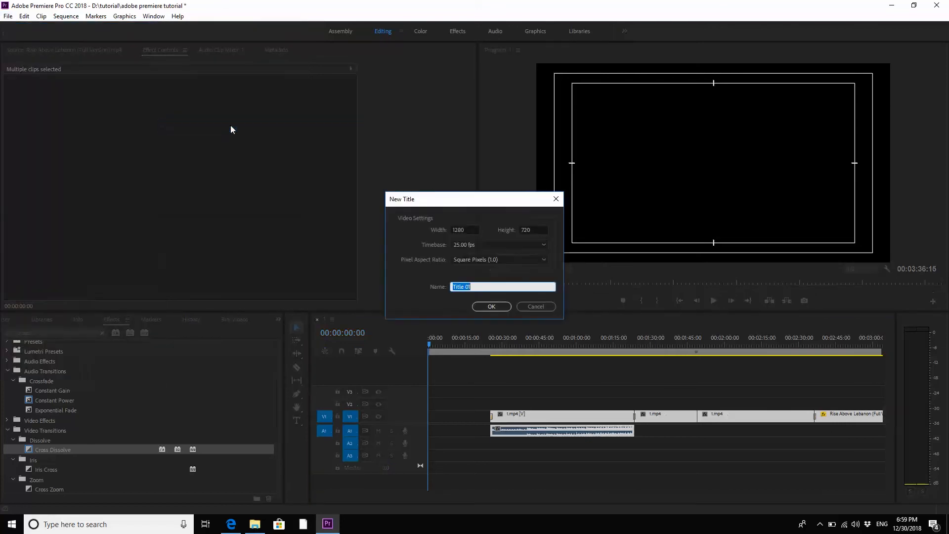
{"action": "left_click", "coordinate": [492, 306]}
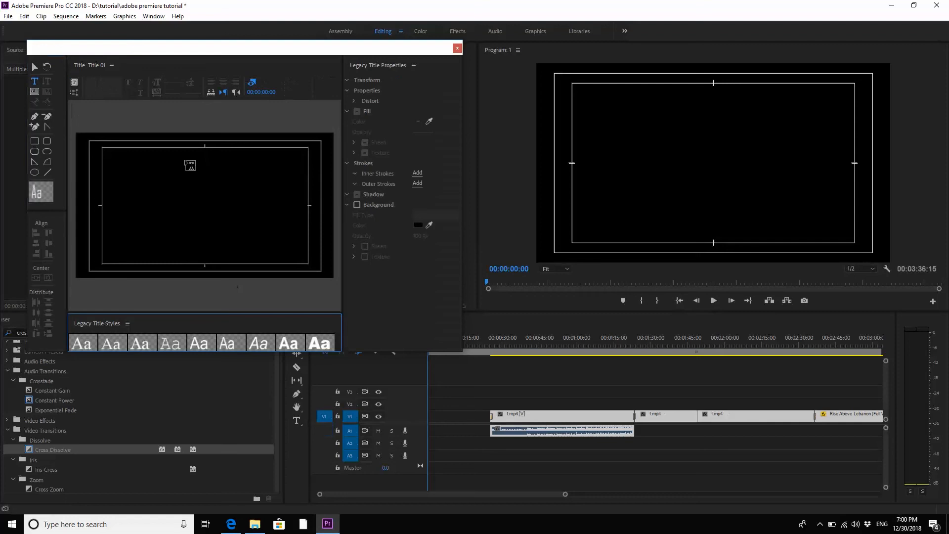
Draw a text area about 1081 by 222 across the middle of the title, enter "Lebanon" in it and select the word.
{"action": "left_click_drag", "start_coordinate": [95, 180], "coordinate": [312, 225]}
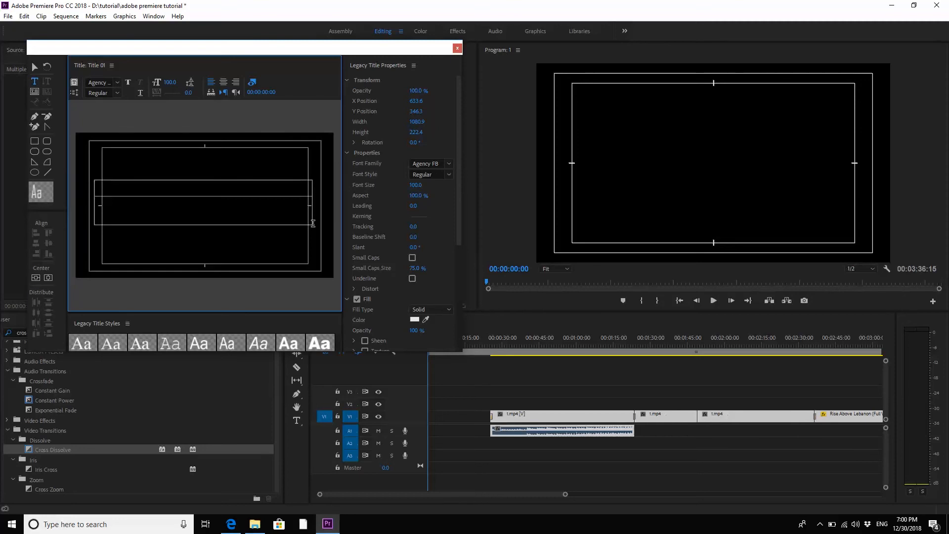
{"action": "type", "text": "Leban"}
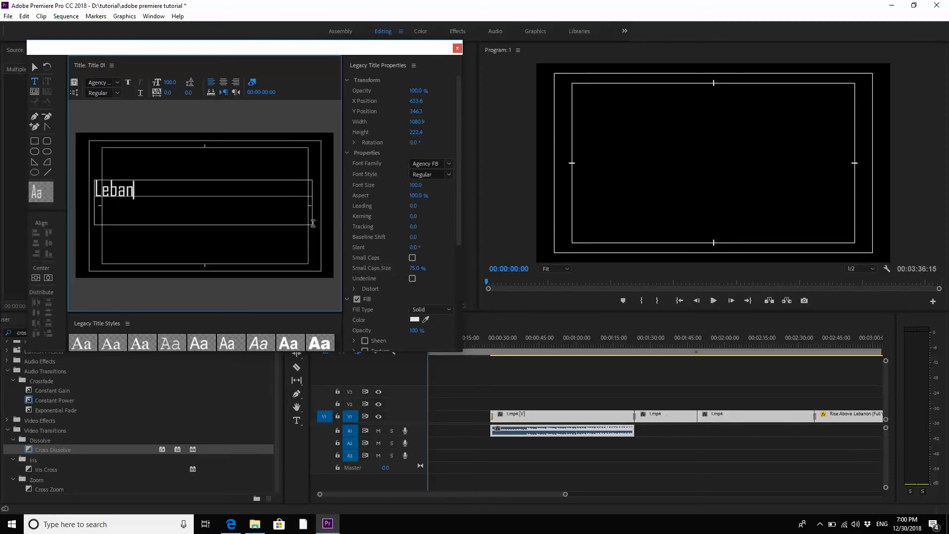
{"action": "type", "text": "on"}
{"action": "left_click_drag", "start_coordinate": [153, 195], "coordinate": [70, 191]}
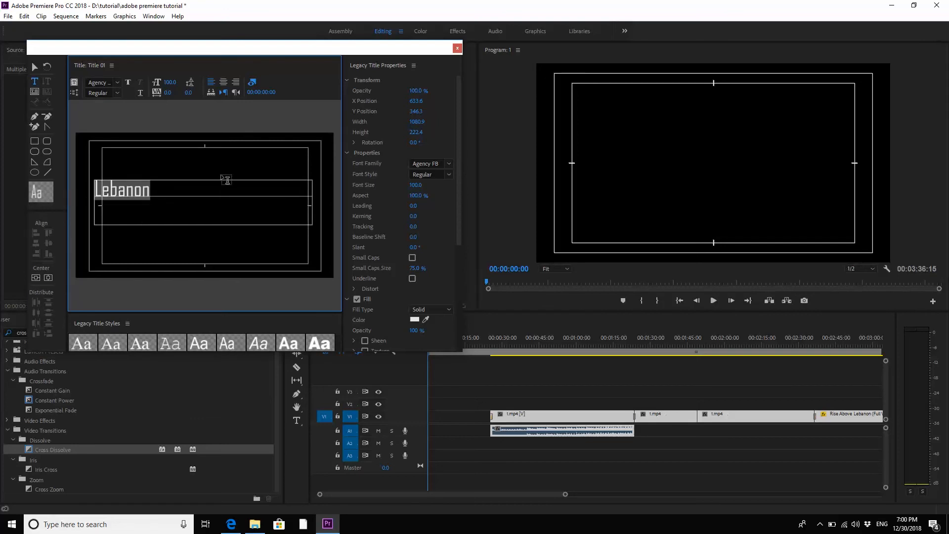
Set the selected "Lebanon" text to the Berlin Sans FB Demi font with a red FF0000 fill.
{"action": "left_click", "coordinate": [450, 164]}
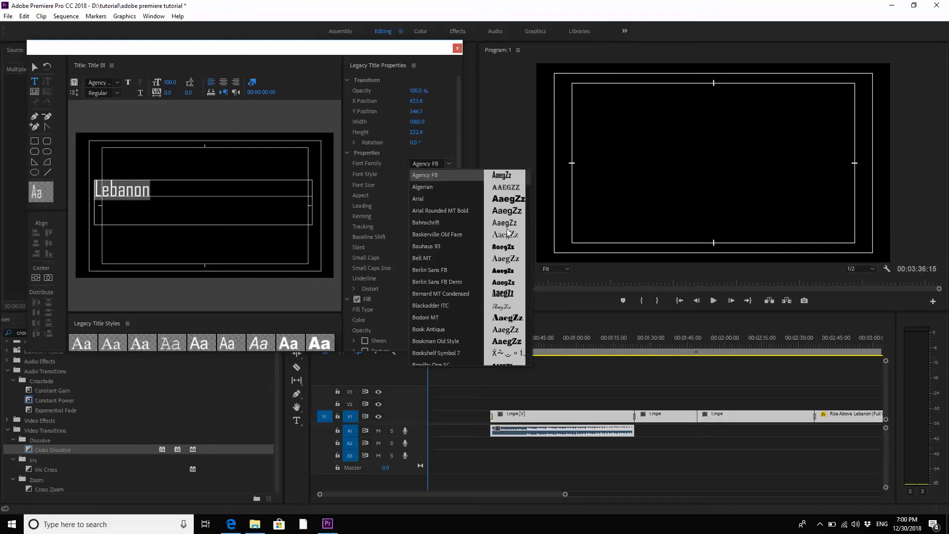
{"action": "left_click", "coordinate": [511, 282]}
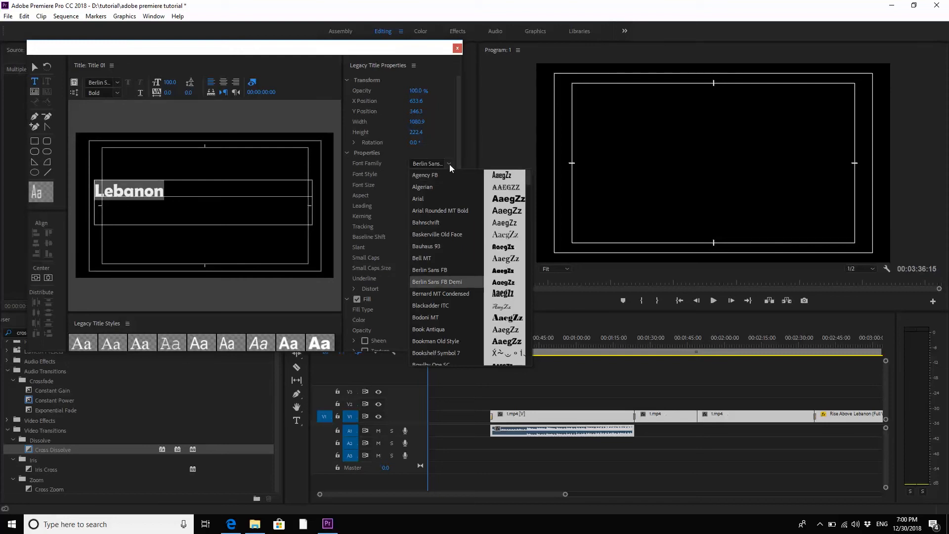
{"action": "left_click", "coordinate": [395, 174]}
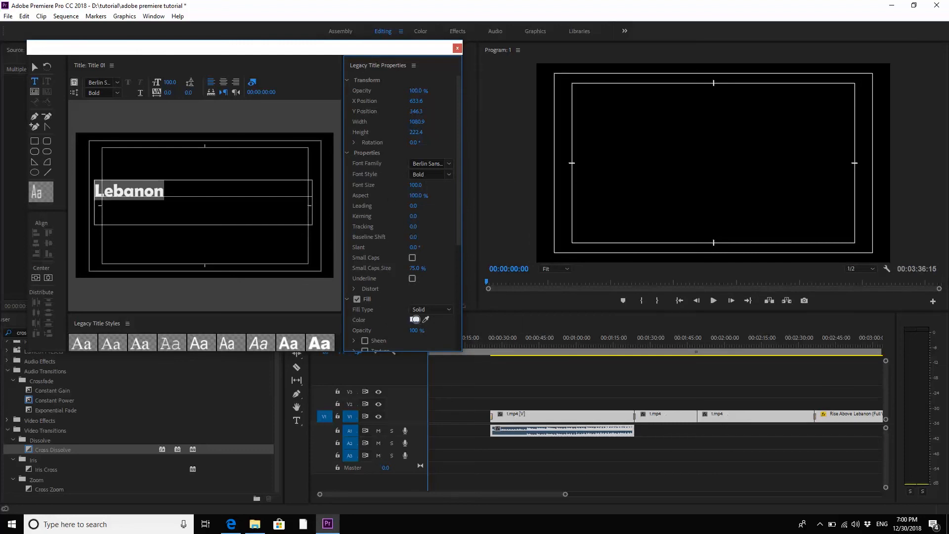
{"action": "left_click", "coordinate": [414, 320]}
{"action": "left_click", "coordinate": [490, 337]}
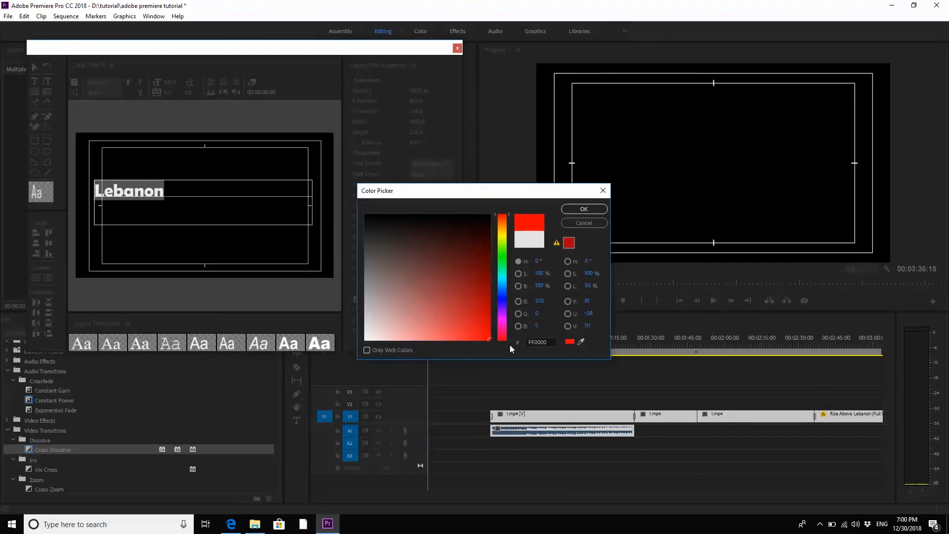
{"action": "left_click", "coordinate": [584, 209]}
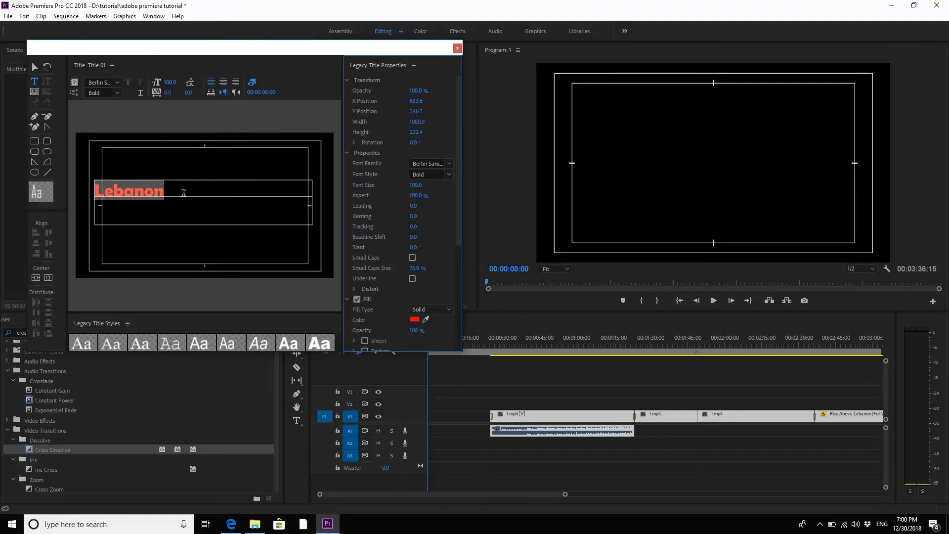
Increase the "Lebanon" text's font size to 260 and move the text block to about X 746, Y 344.
{"action": "left_click", "coordinate": [170, 83]}
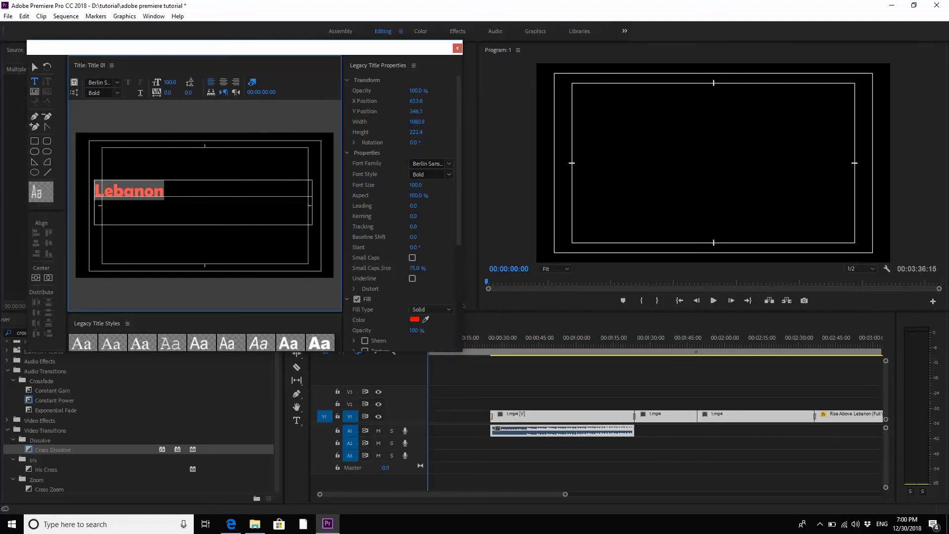
{"action": "left_click_drag", "start_coordinate": [170, 83], "coordinate": [248, 82]}
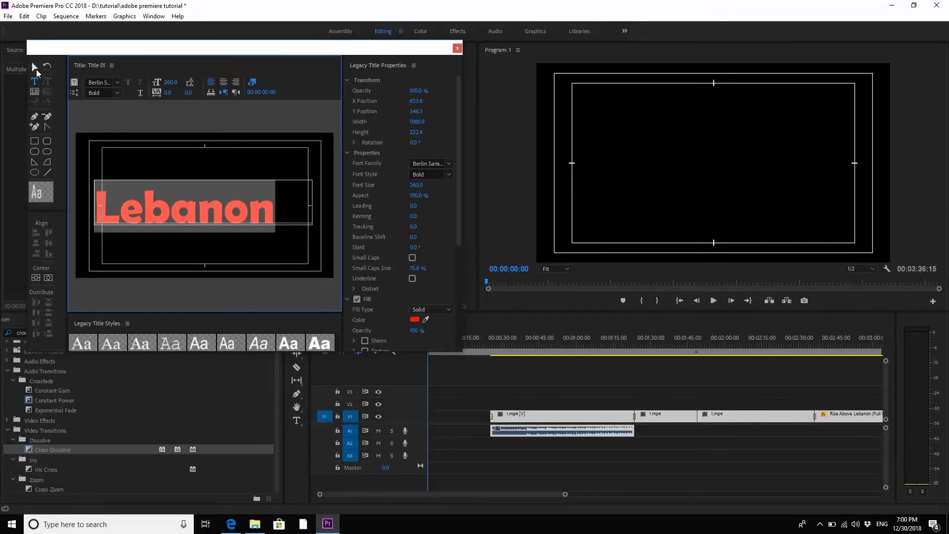
{"action": "left_click", "coordinate": [35, 69]}
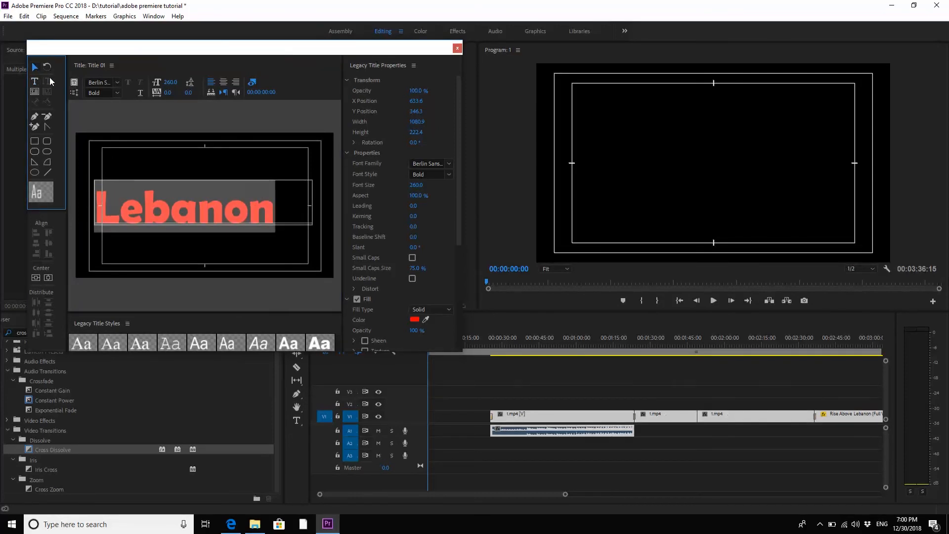
{"action": "left_click_drag", "start_coordinate": [131, 207], "coordinate": [153, 207]}
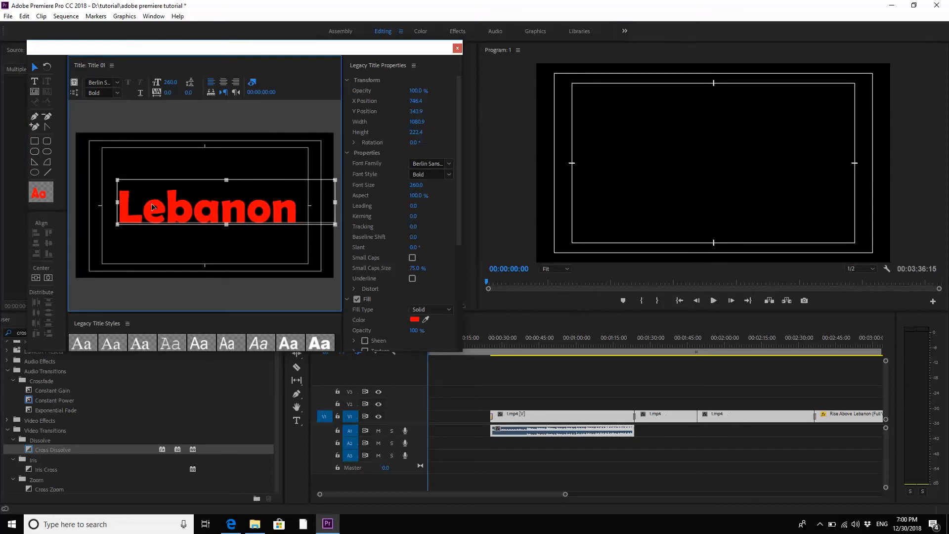
Close the title editor and place Title 01 on V1 at the very start of the sequence.
{"action": "left_click", "coordinate": [458, 49]}
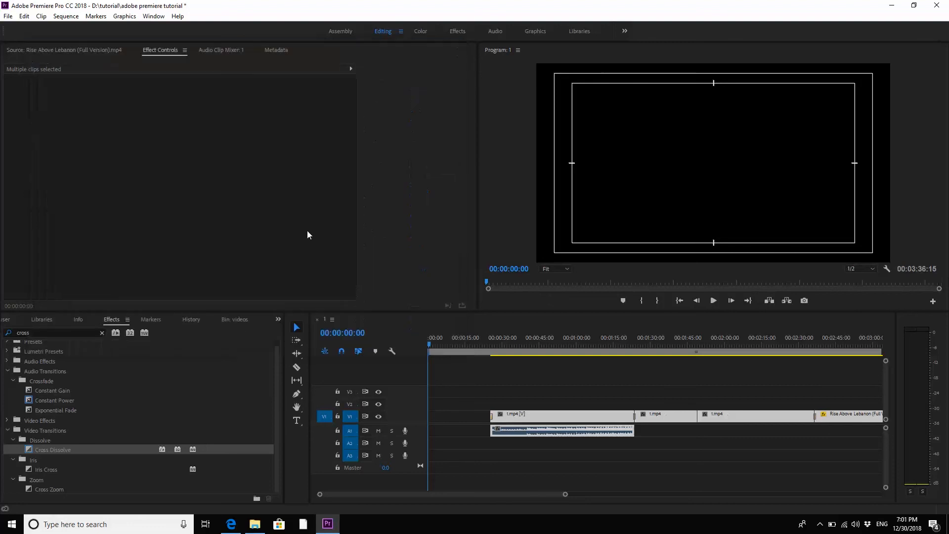
{"action": "scroll", "coordinate": [61, 316], "scroll_direction": "up", "scroll_amount": 4}
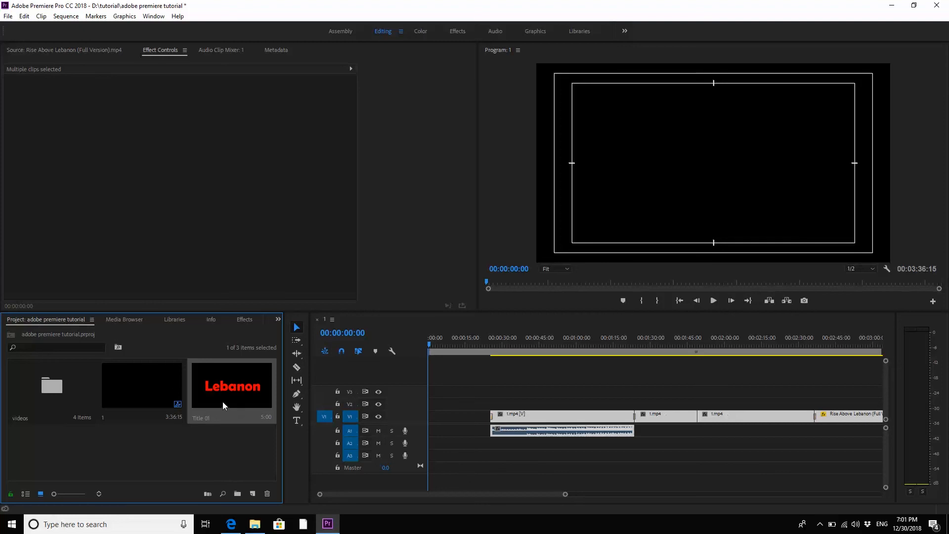
{"action": "left_click_drag", "start_coordinate": [222, 402], "coordinate": [425, 423]}
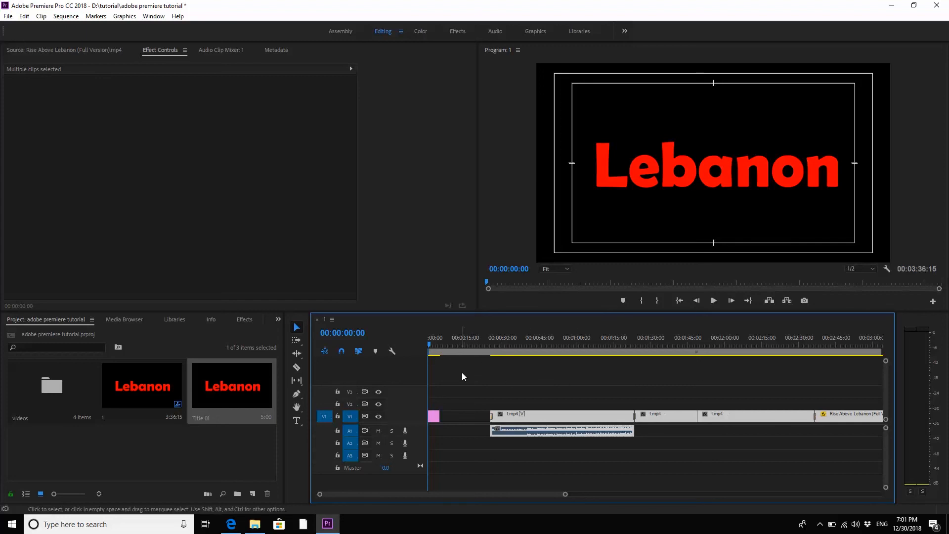
Apply the default Cross Dissolve to both ends of the Title 01 clip on V1 and play it back.
{"action": "key", "text": "="}
{"action": "left_click", "coordinate": [456, 419]}
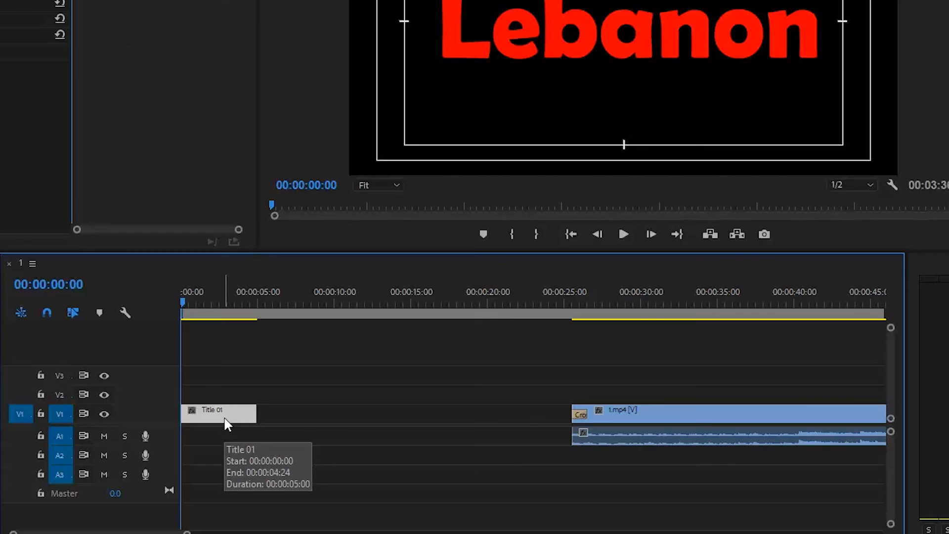
{"action": "key", "text": "ctrl+d"}
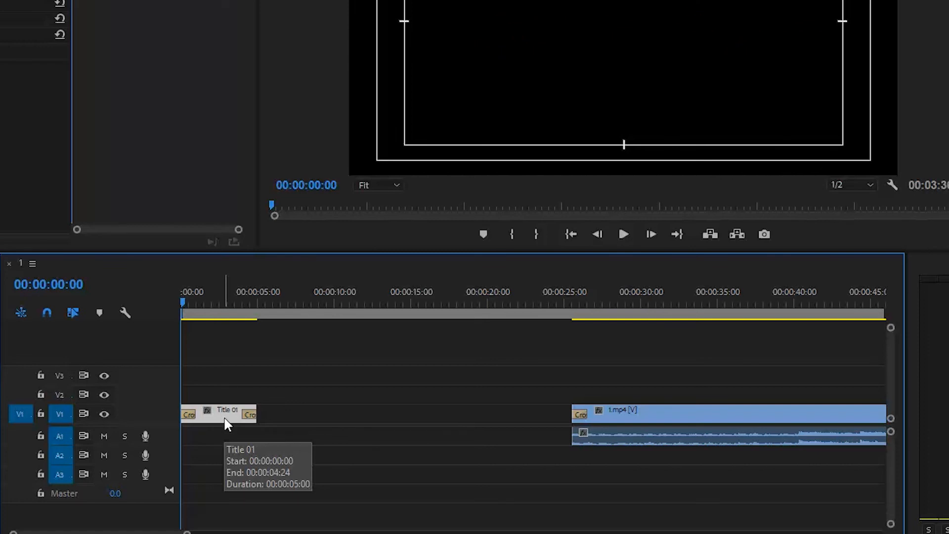
{"action": "key", "text": "space"}
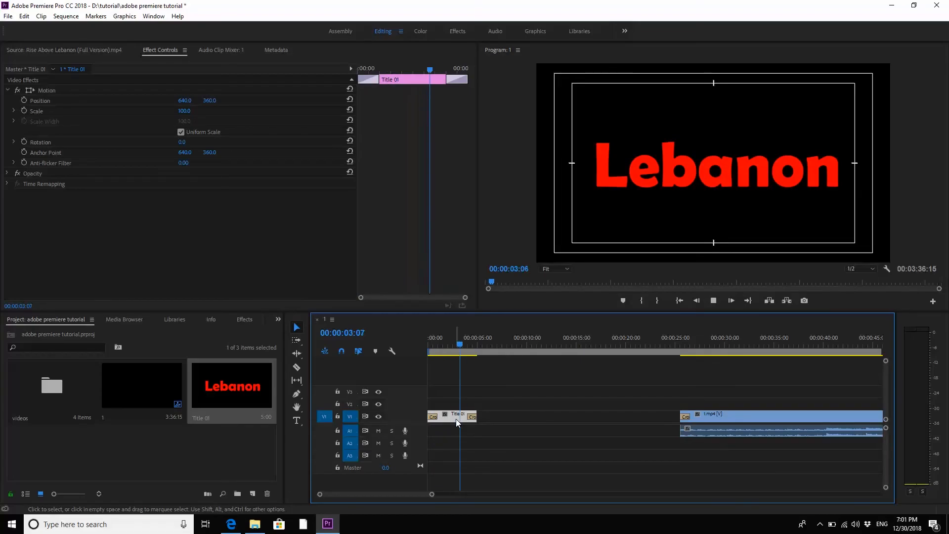
{"action": "key", "text": "space"}
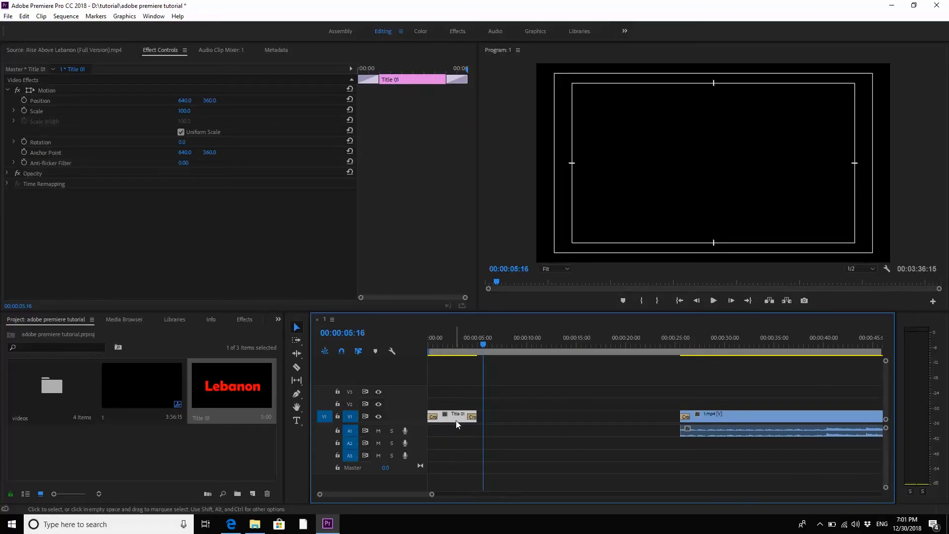
Close the gap between Title 01 and the first 1.mp4 clip, and play the sequence across that cut.
{"action": "left_click", "coordinate": [527, 420]}
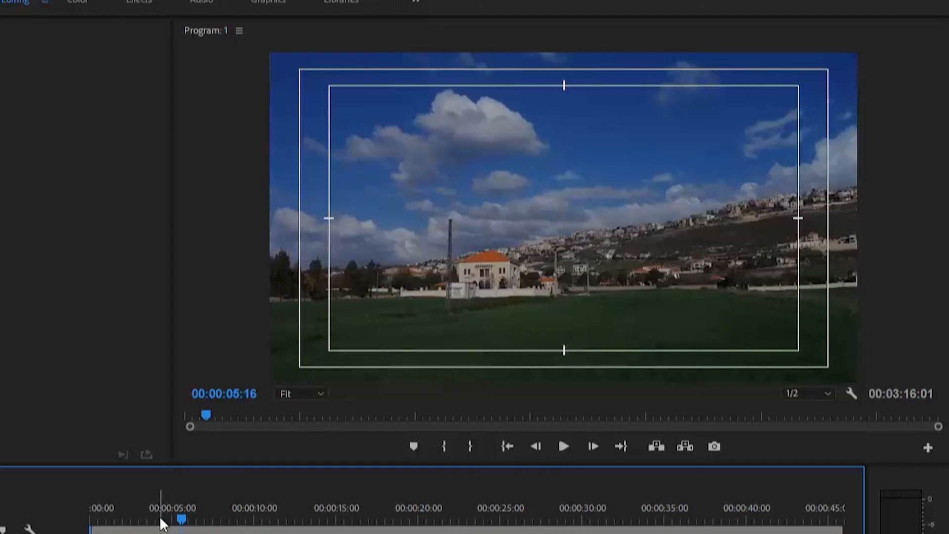
{"action": "left_click", "coordinate": [470, 346]}
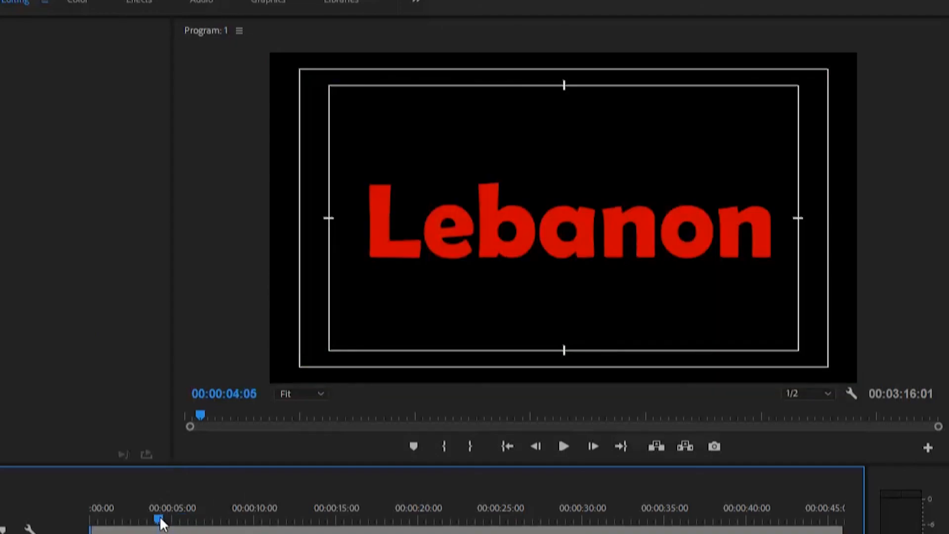
{"action": "key", "text": "space"}
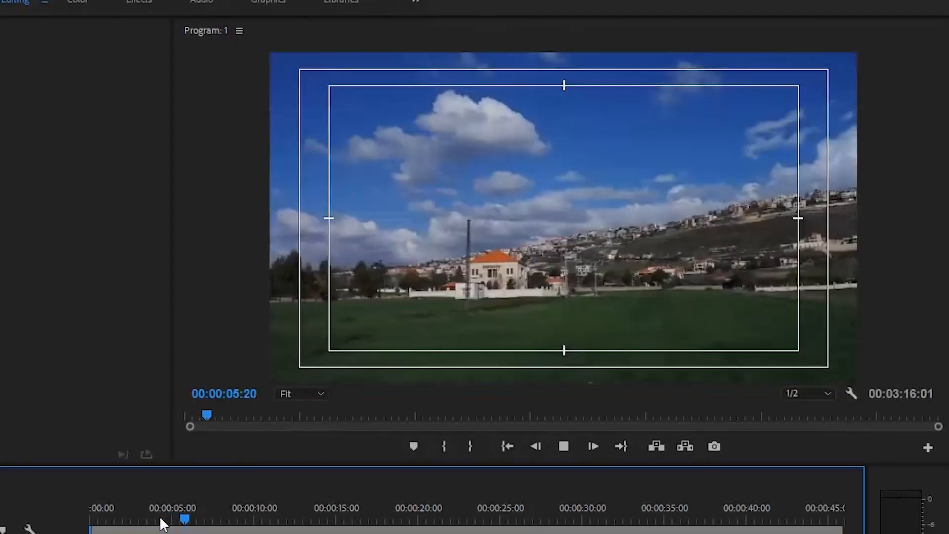
{"action": "key", "text": "minus"}
{"action": "key", "text": "minus"}
{"action": "key", "text": "minus"}
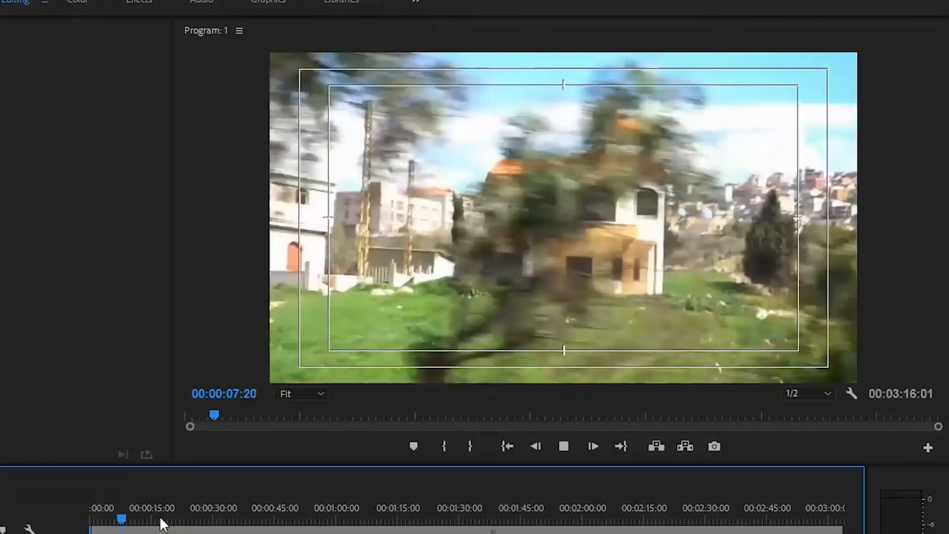
{"action": "key", "text": "space"}
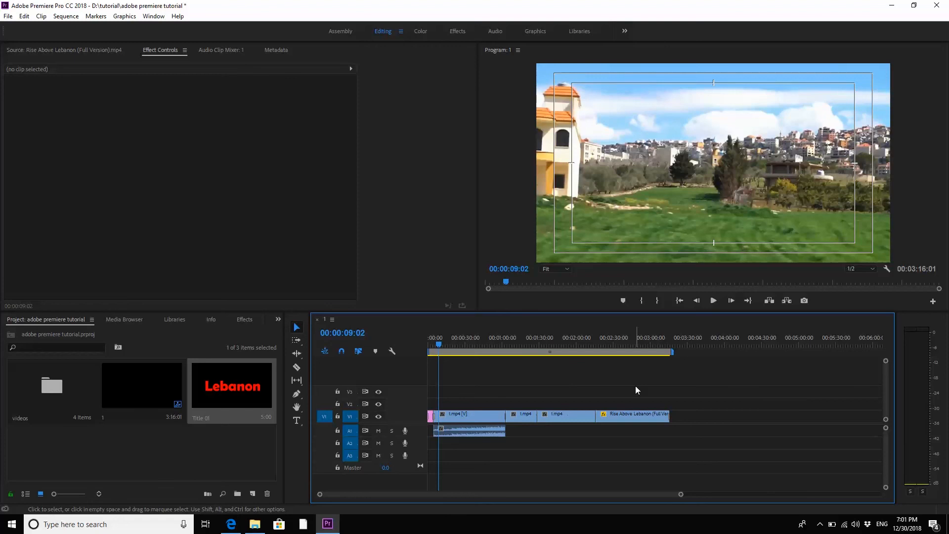
Open the media export settings for the sequence and review the available formats and H.264 presets, keeping H.264 and Match Source - High bitrate.
{"action": "left_click", "coordinate": [8, 18]}
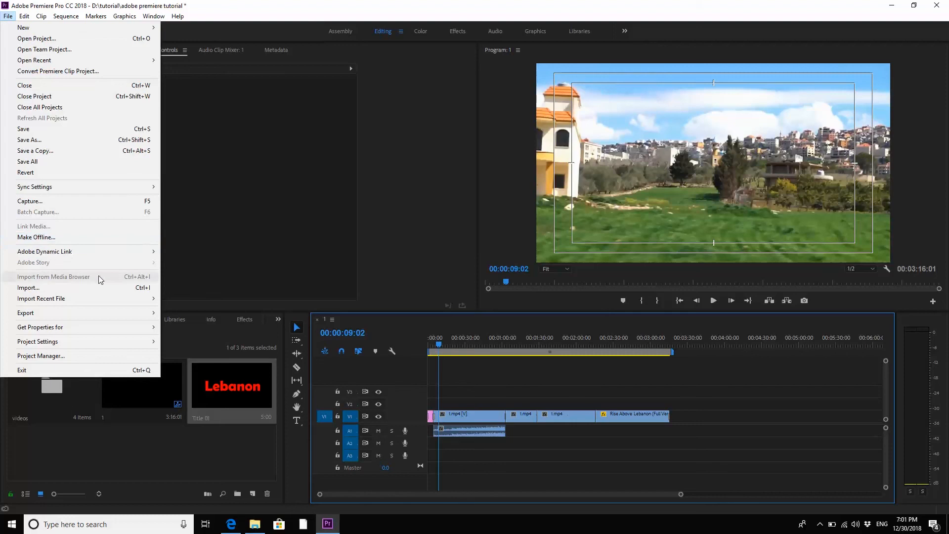
{"action": "mouse_move", "coordinate": [107, 313]}
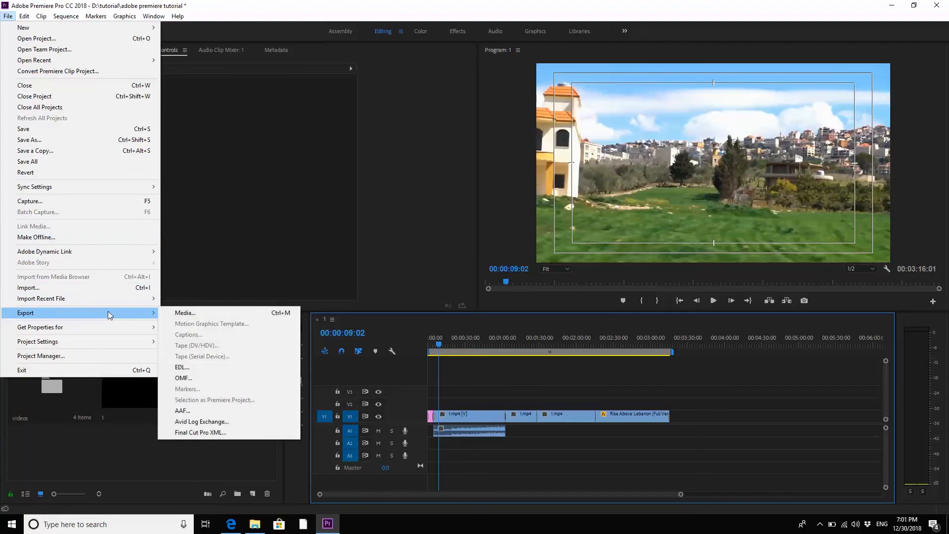
{"action": "left_click", "coordinate": [232, 313]}
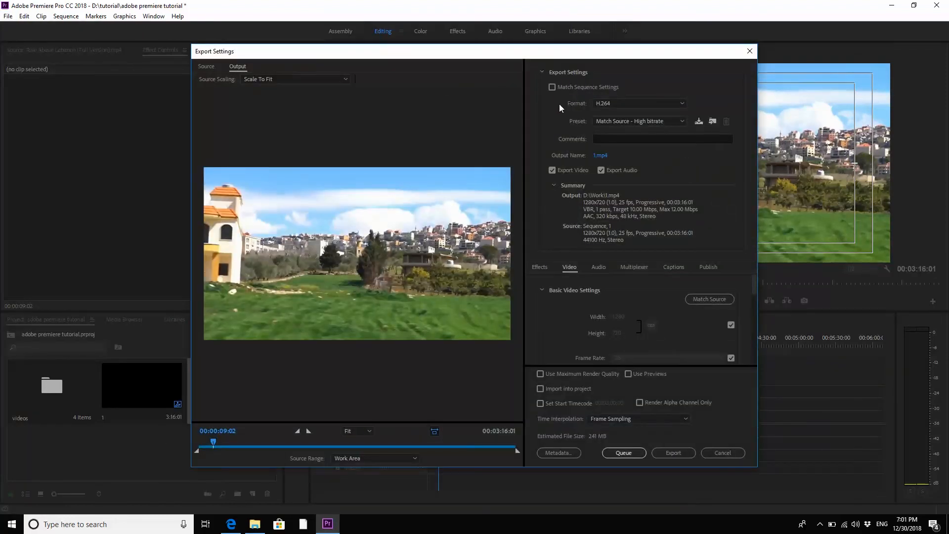
{"action": "left_click", "coordinate": [650, 105]}
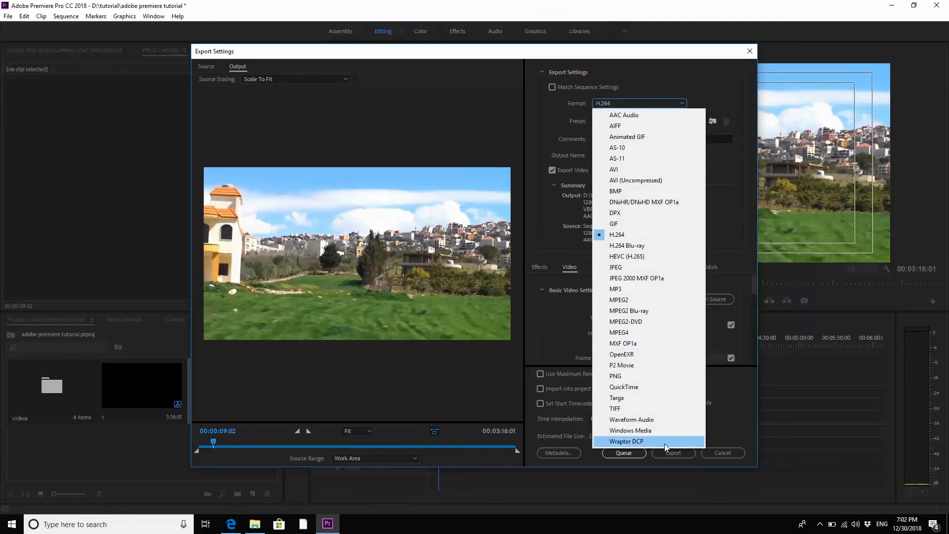
{"action": "left_click", "coordinate": [710, 93]}
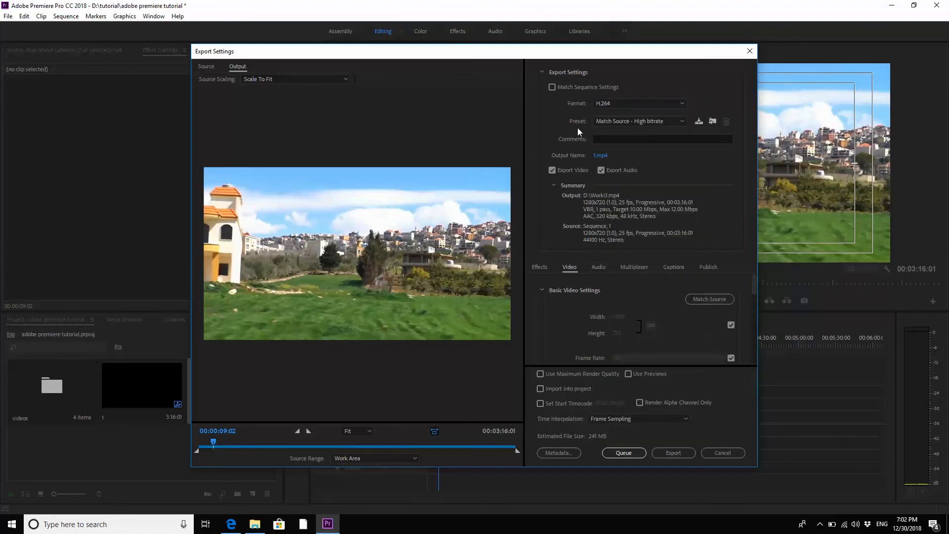
{"action": "left_click", "coordinate": [627, 122]}
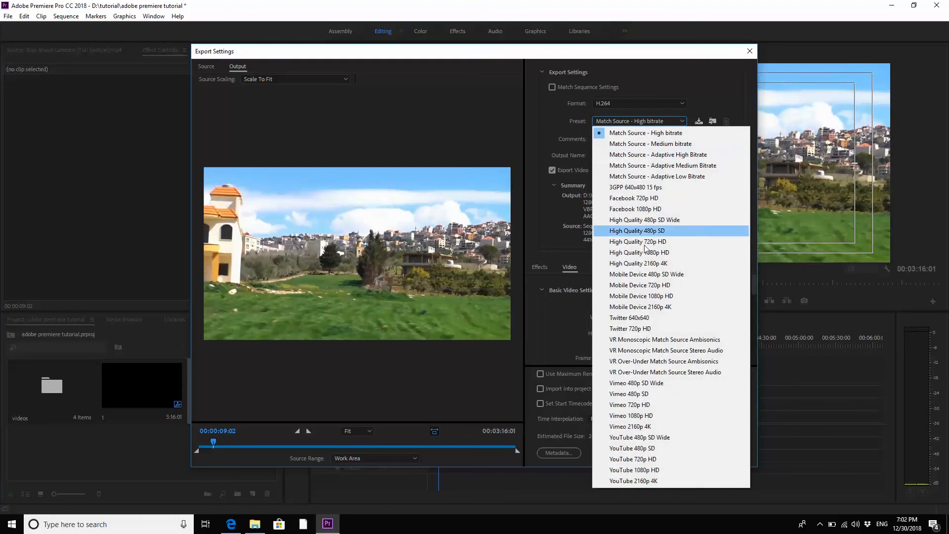
{"action": "left_click", "coordinate": [542, 121]}
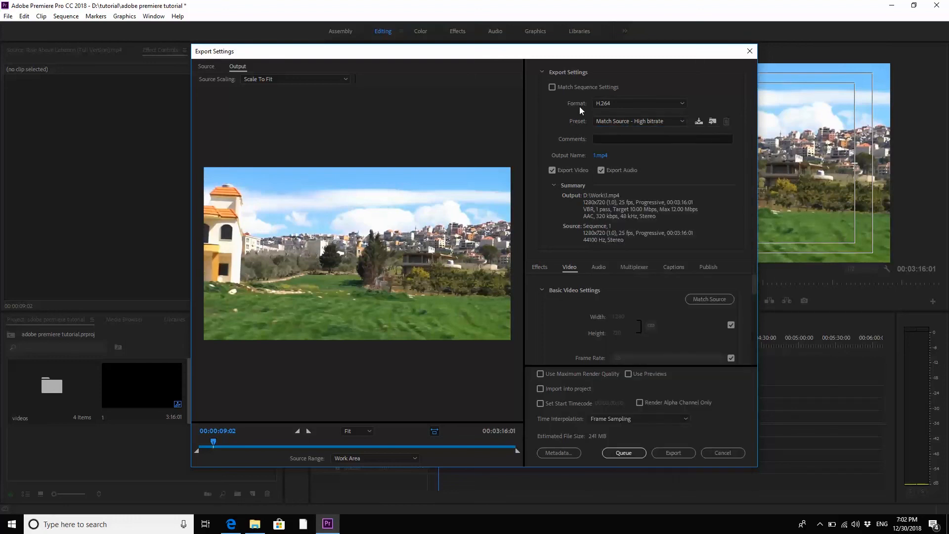